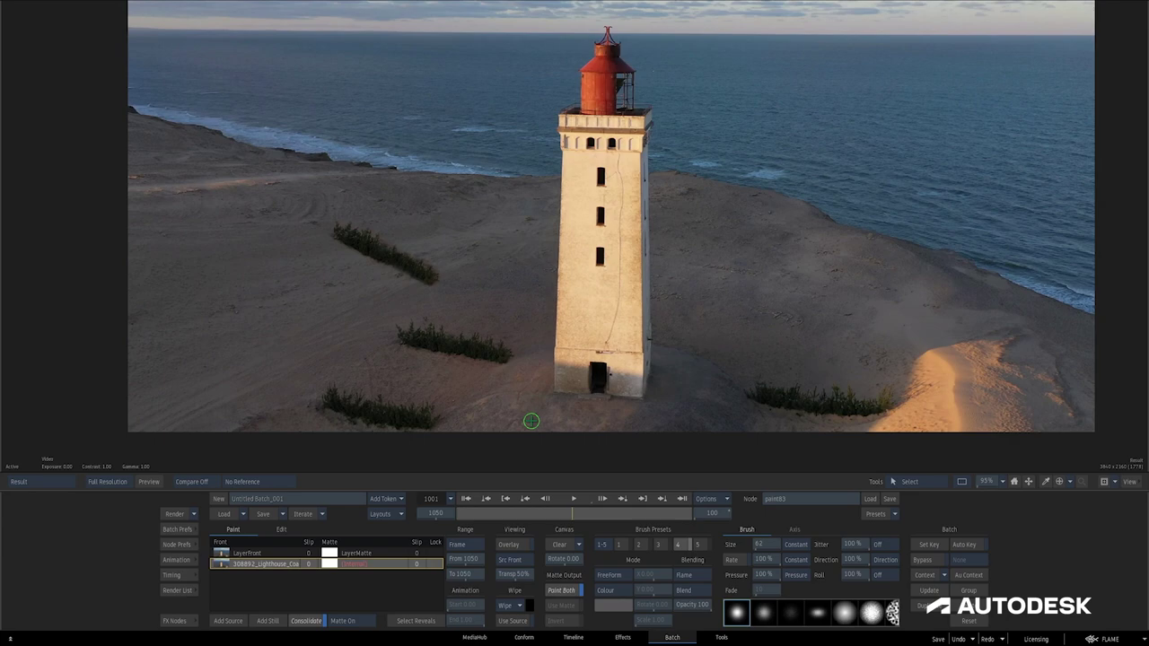
Step: Select all paint strokes and change their Range from Frame to Sequence
left_click(283, 529)
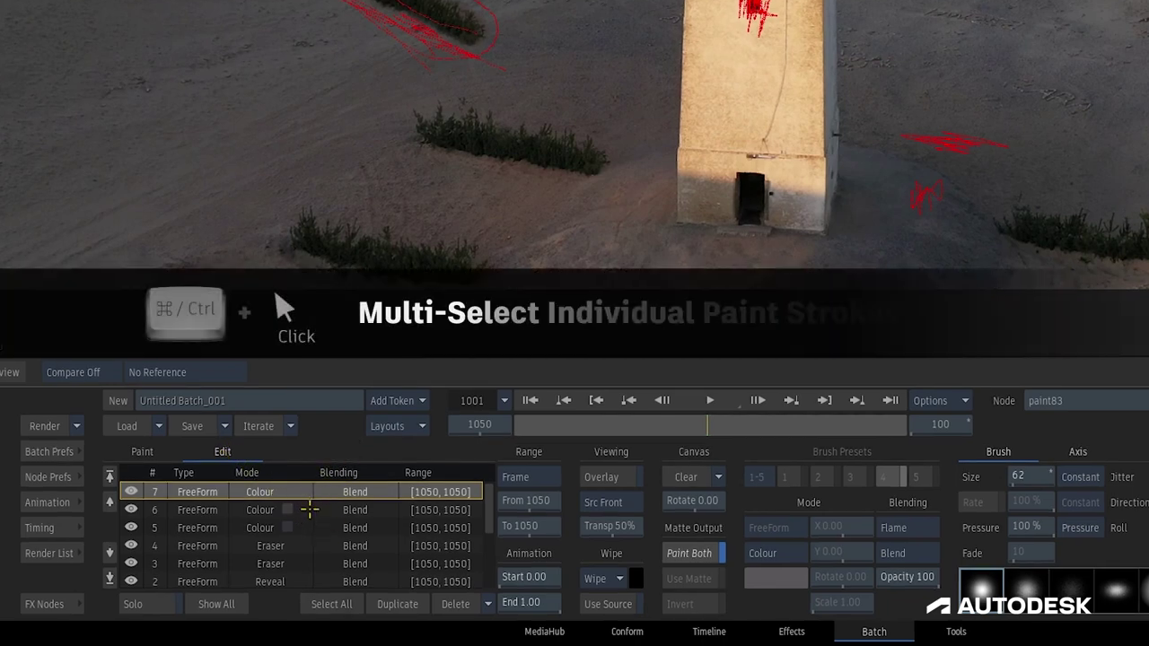
left_click(311, 509, "ctrl")
left_click(312, 526, "ctrl")
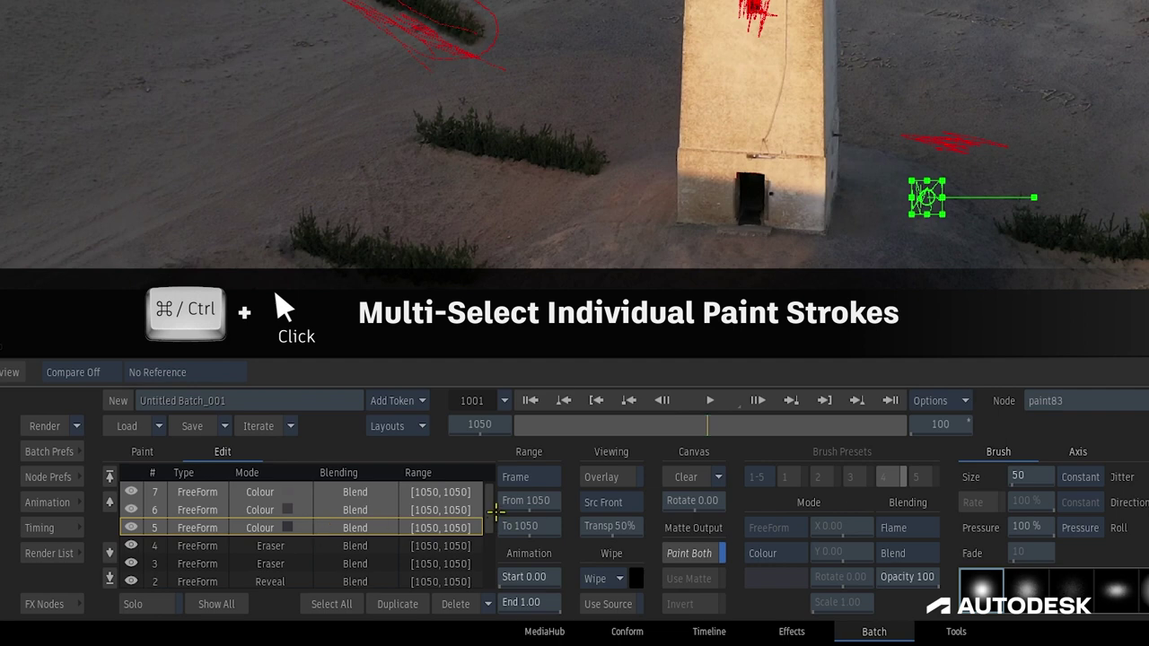
scroll(489, 517, "down", 2)
left_click(302, 545, "shift")
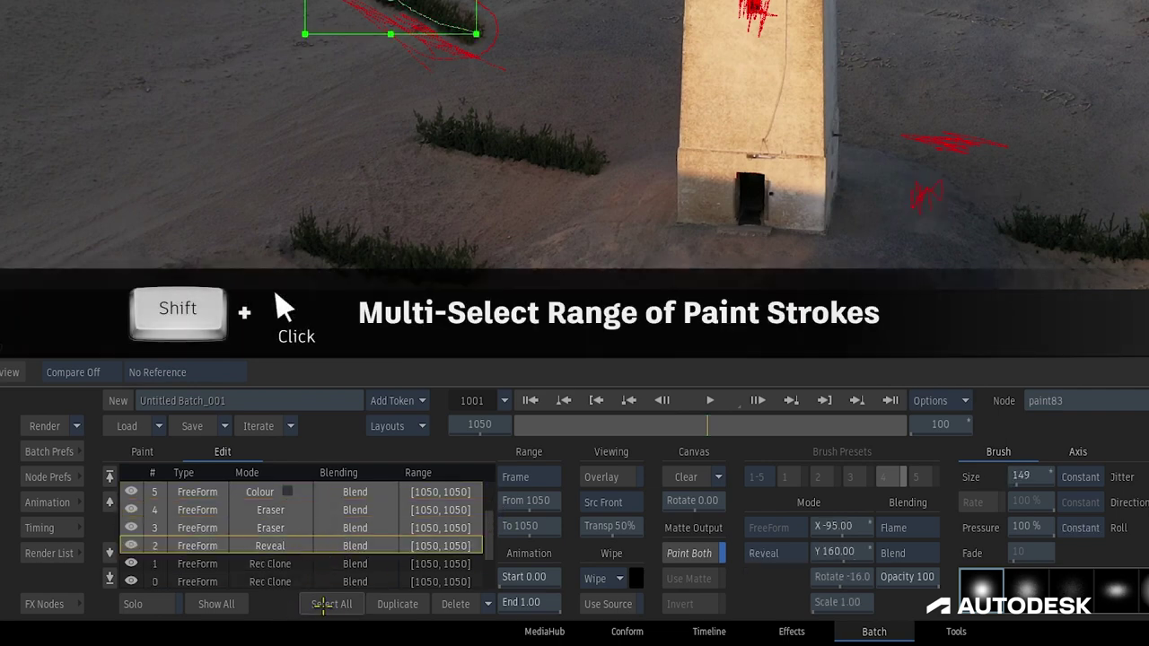
left_click(331, 604)
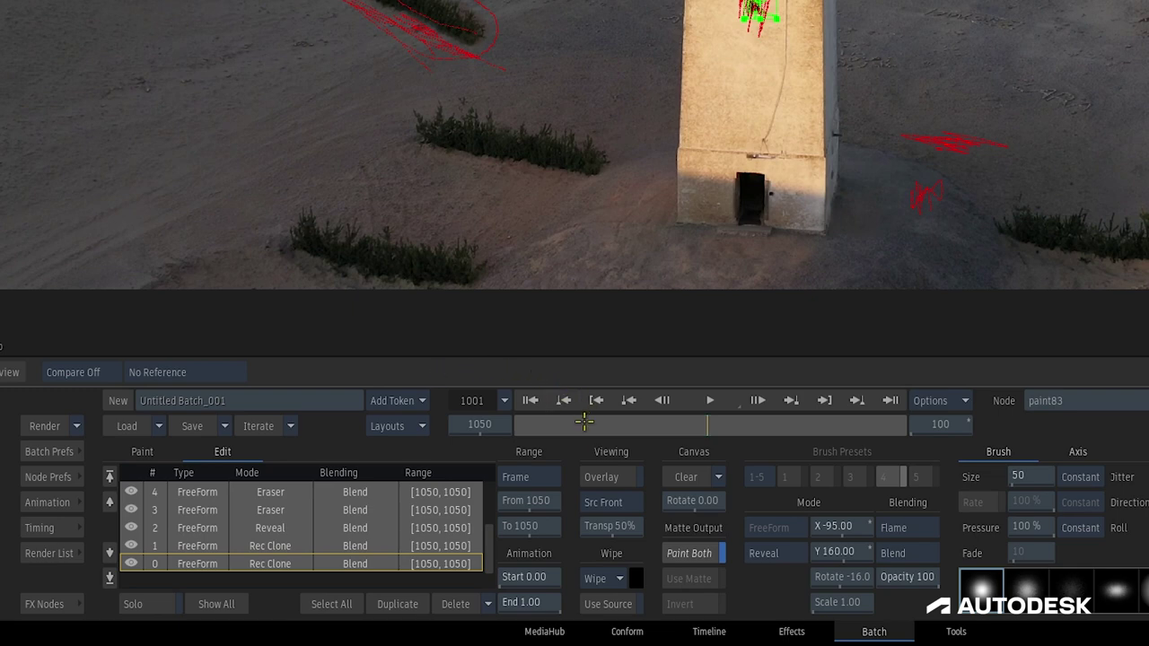
left_click(547, 479)
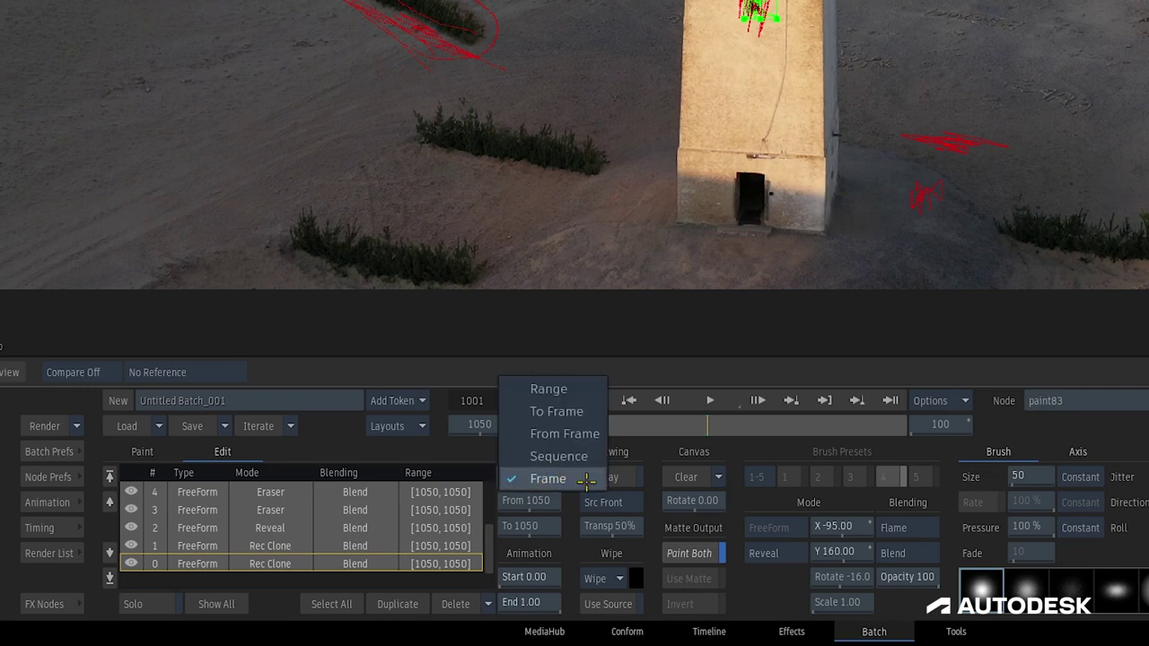
left_click(557, 456)
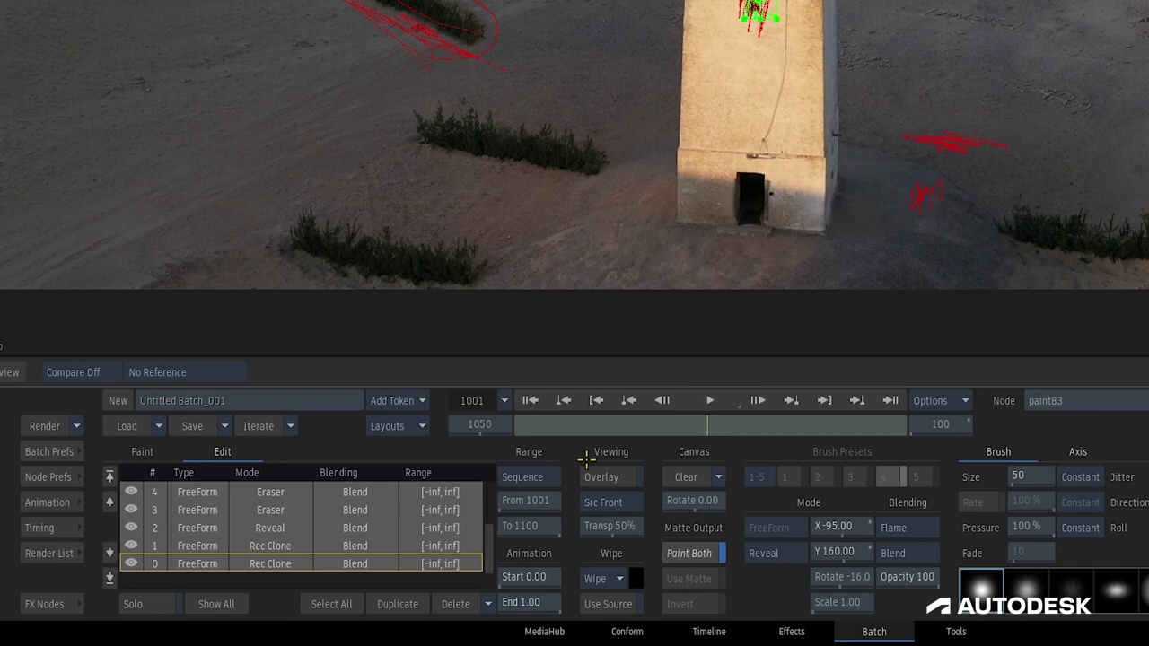
Step: Select Eraser stroke 3 alone, then Colour strokes 6 and 5 in turn
left_click(440, 512)
scroll(440, 498, "up", 2)
left_click(440, 494)
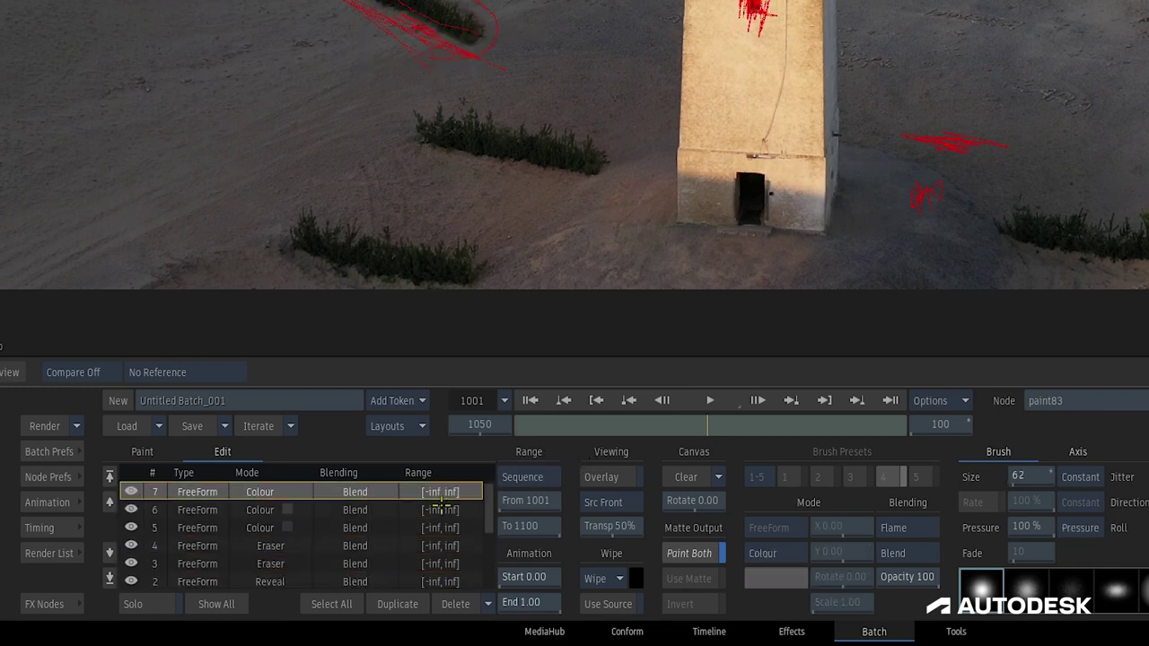
scroll(441, 516, "up", 1)
left_click(441, 527)
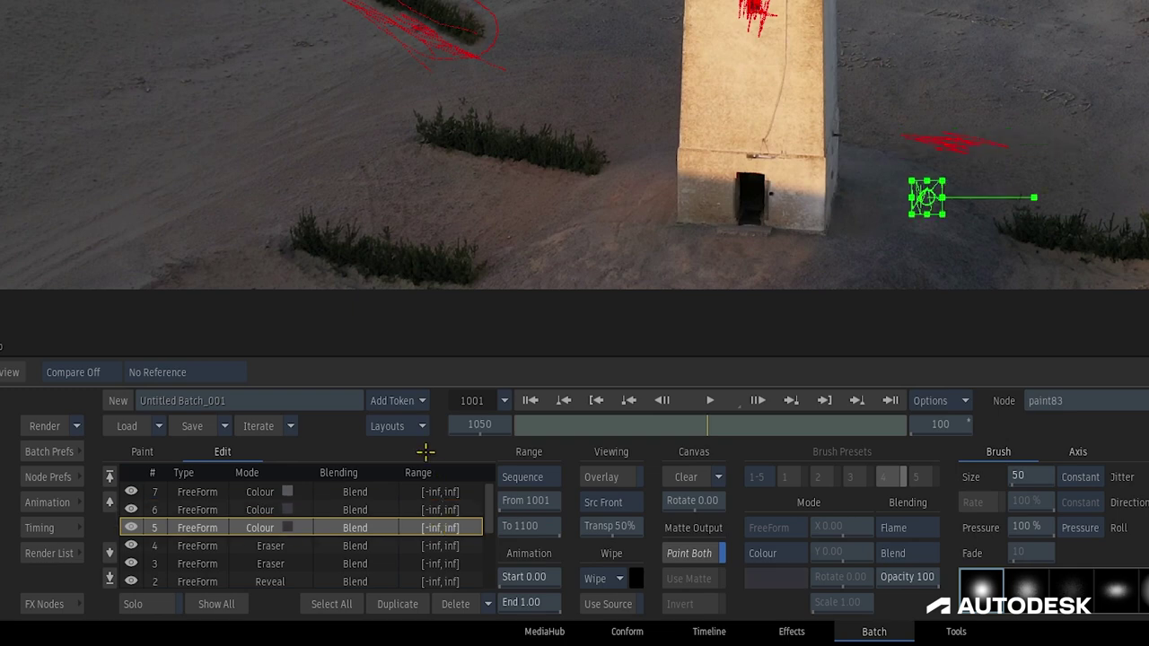
left_click(400, 492)
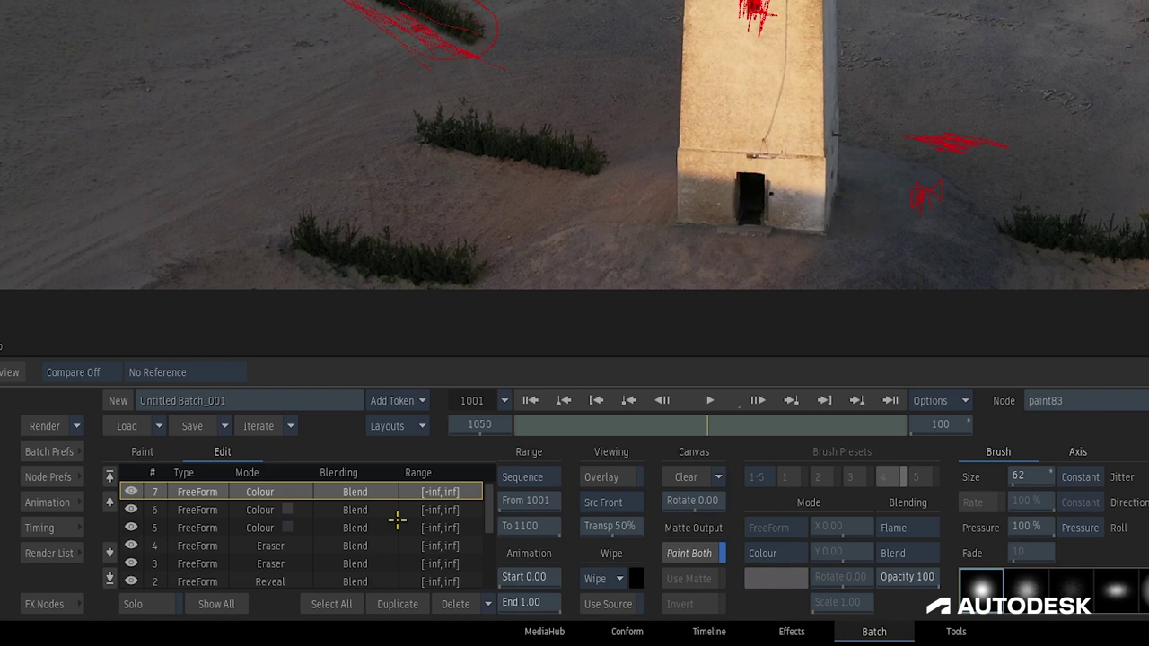
left_click(398, 527, "shift")
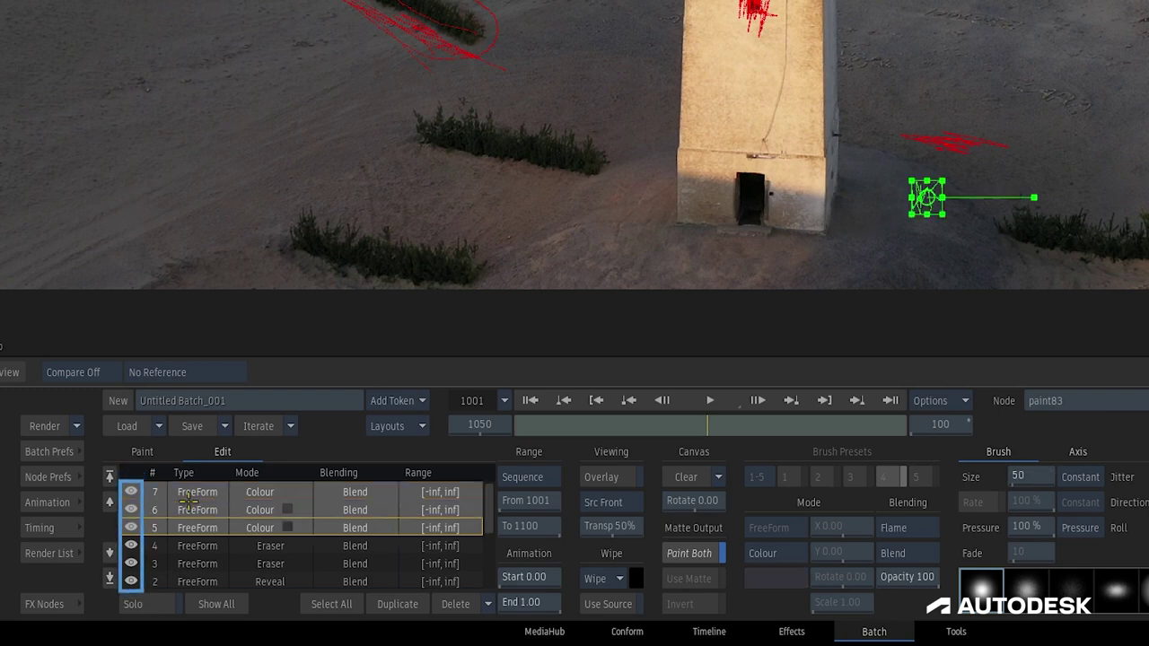
left_click(131, 491)
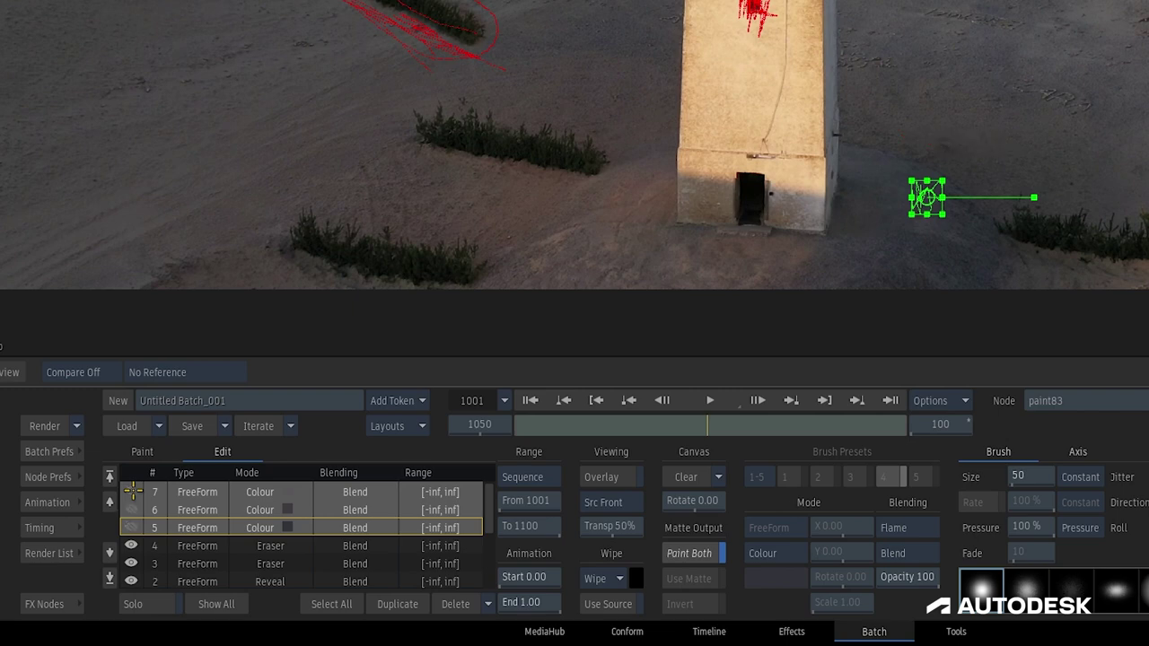
left_click(132, 490)
scroll(483, 513, "down", 1)
left_click(274, 528)
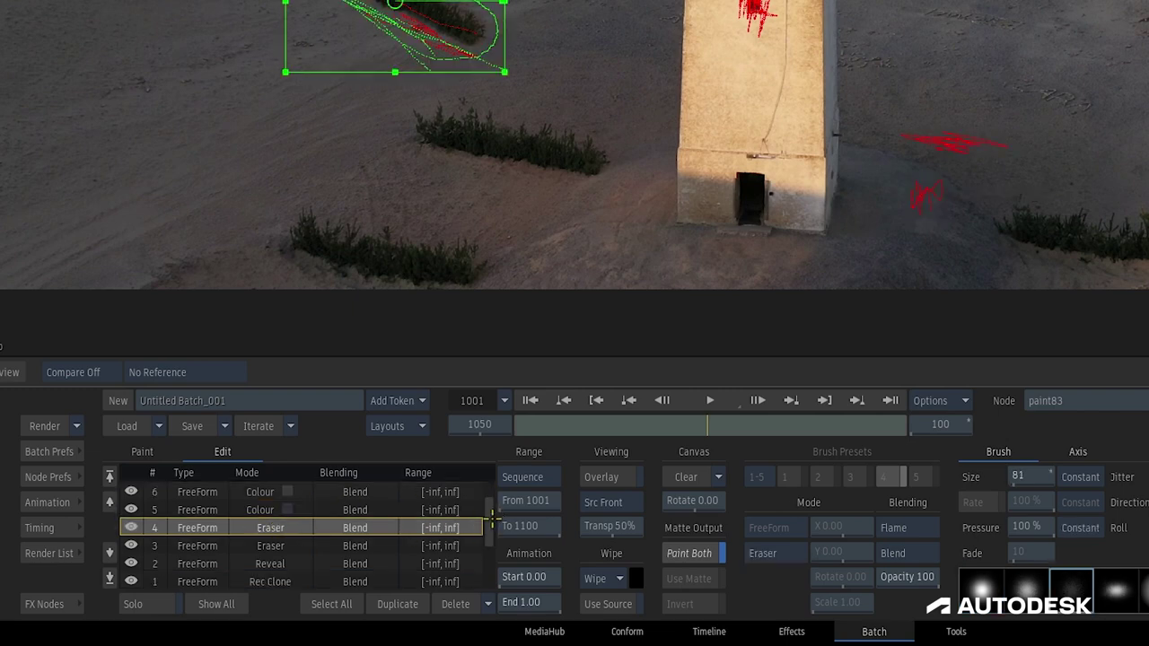
scroll(494, 519, "down", 2)
left_click(299, 528)
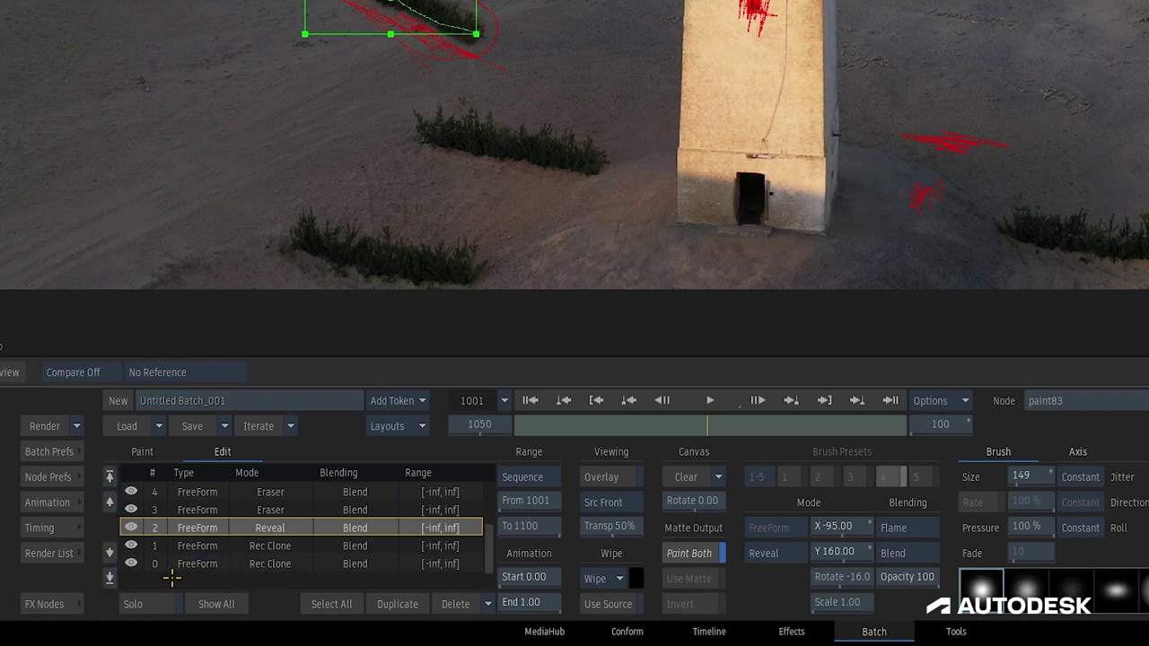
Step: Reorder the Reveal stroke with the top, bottom and up arrows, then drag it down the list
left_click(109, 473)
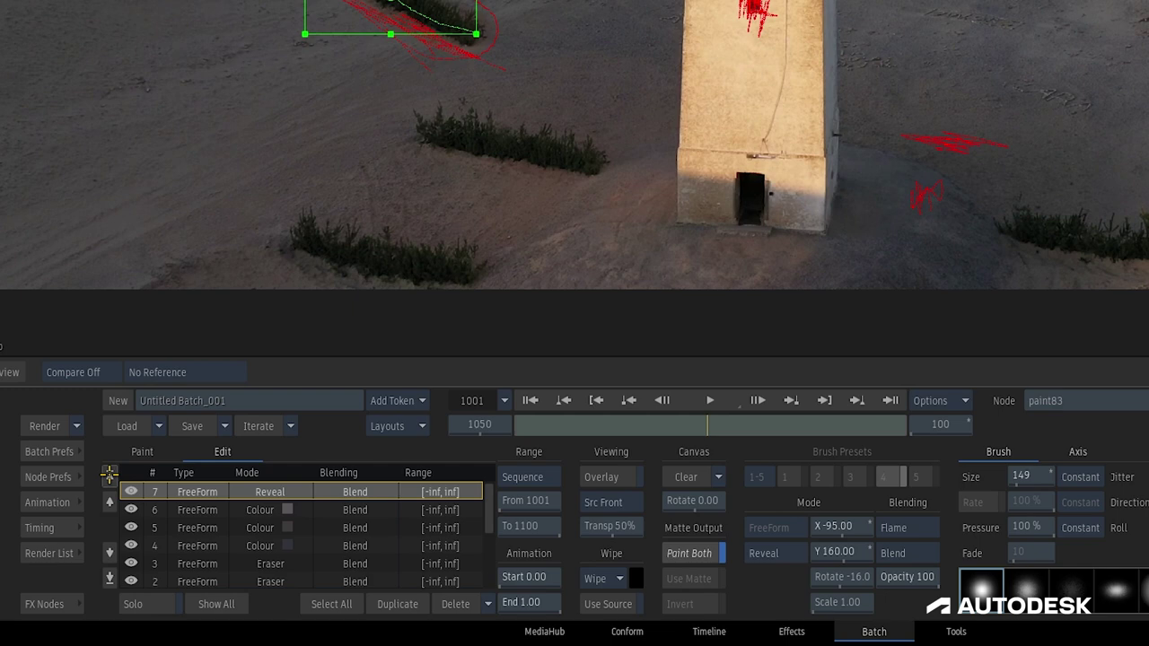
left_click(108, 579)
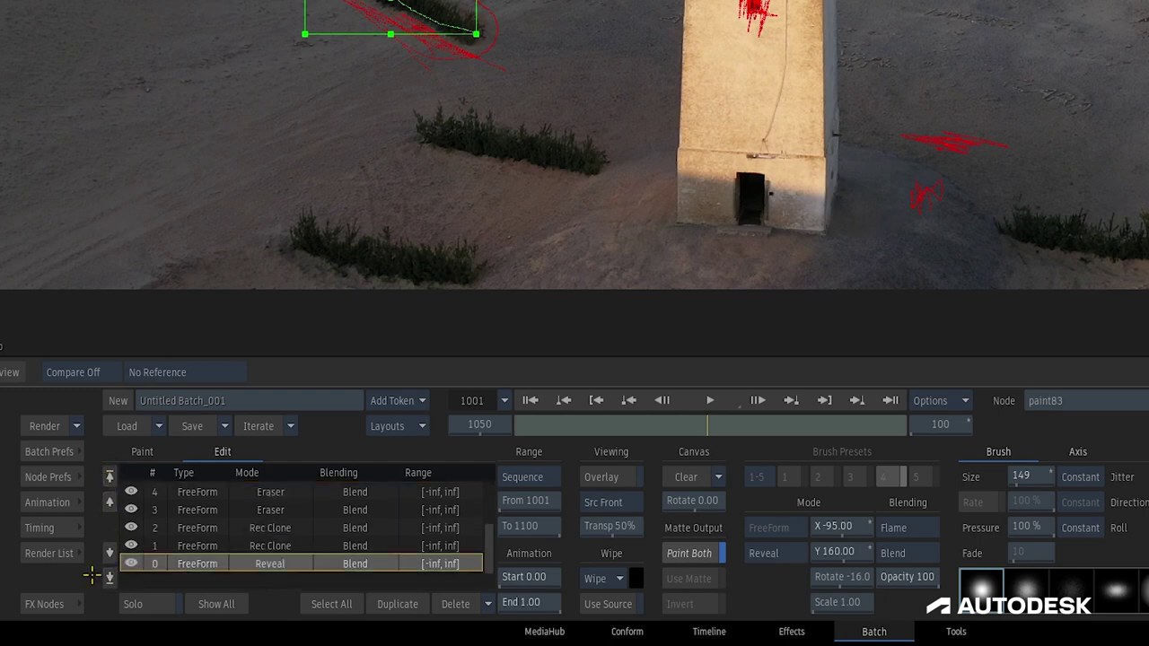
left_click(109, 503)
left_click(108, 503)
left_click(109, 503)
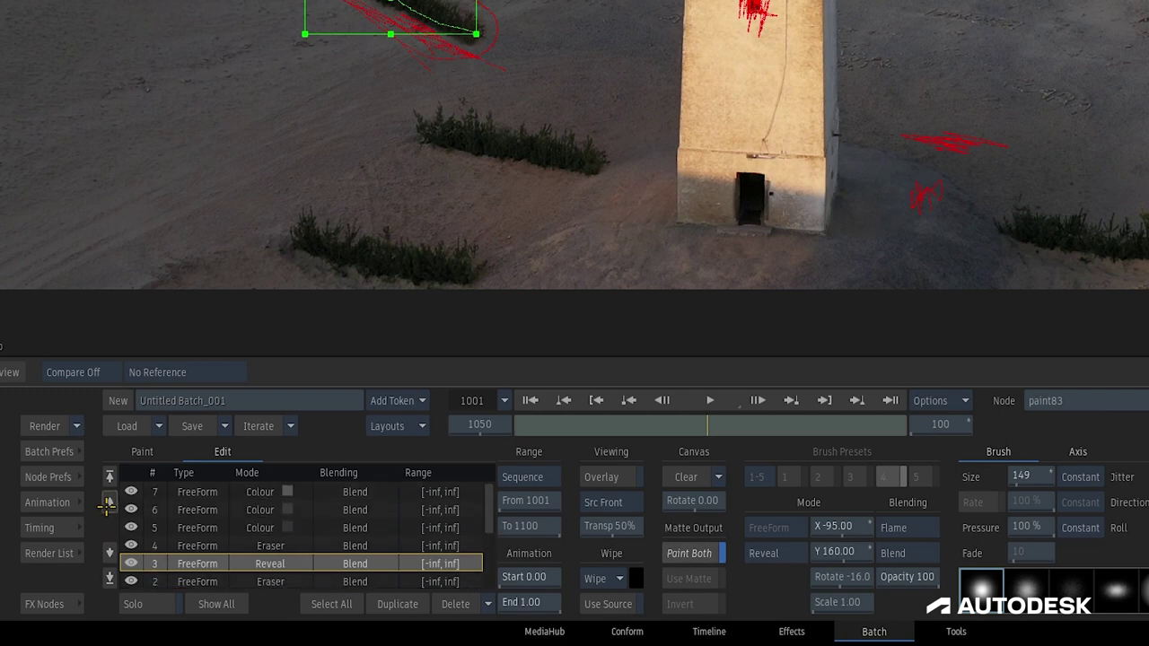
left_click(108, 502)
left_click(109, 502)
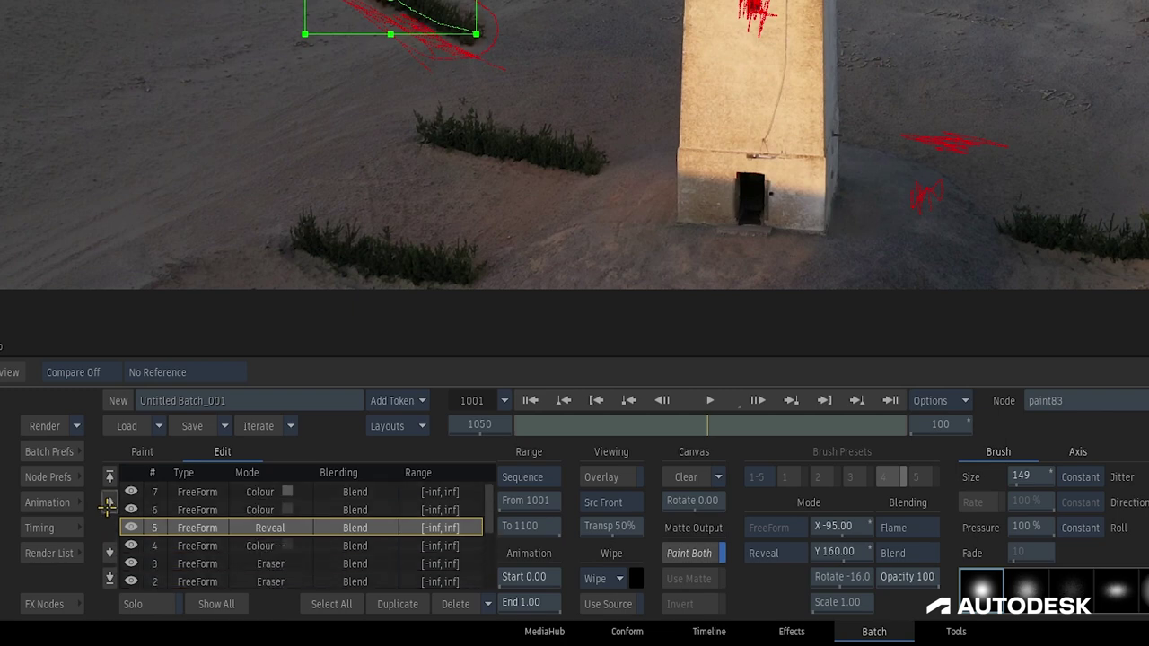
left_click(108, 503)
left_click(109, 503)
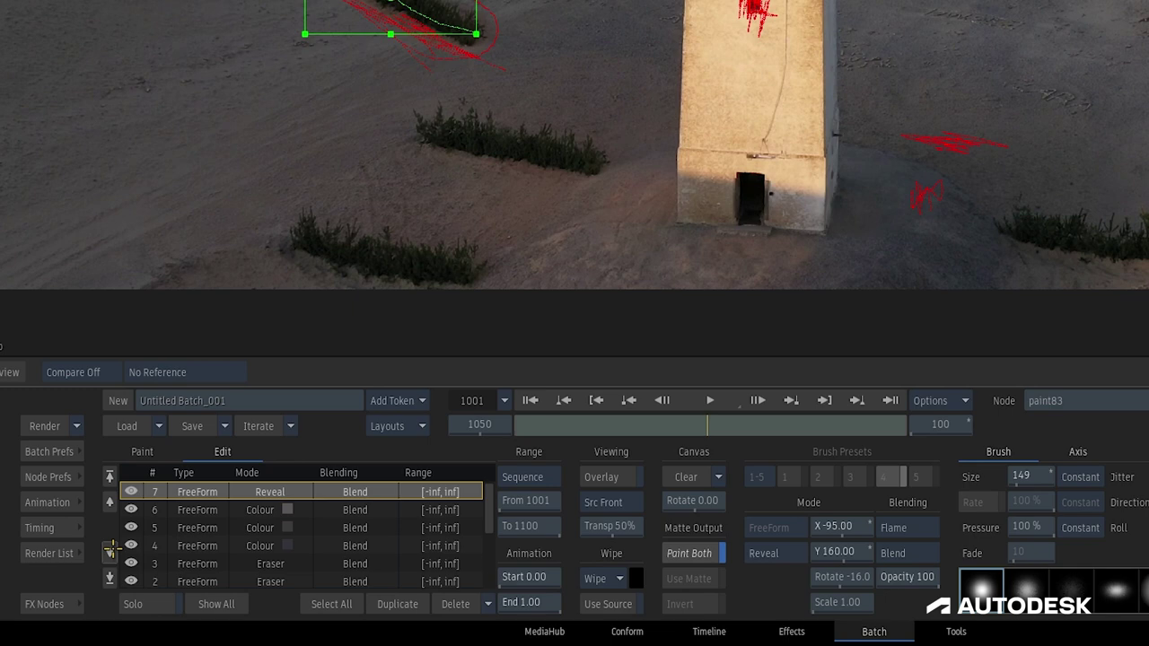
left_click_drag(253, 492, 266, 579)
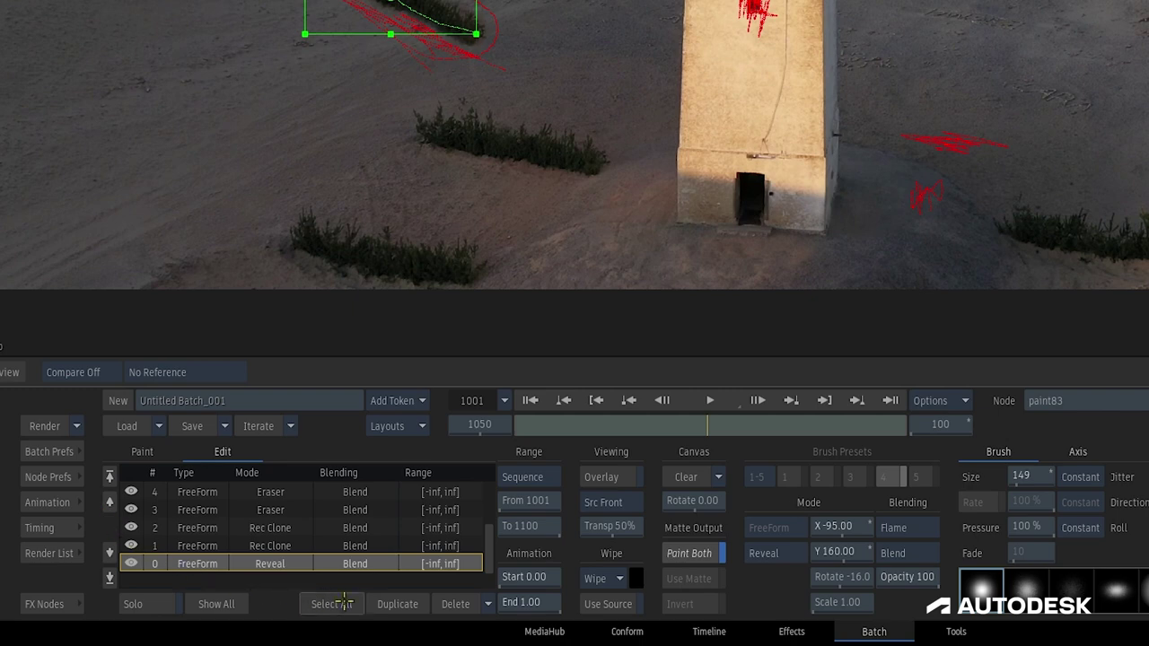
Step: Delete the selected Reveal stroke and clear the selected strokes at the current frame
left_click(456, 603)
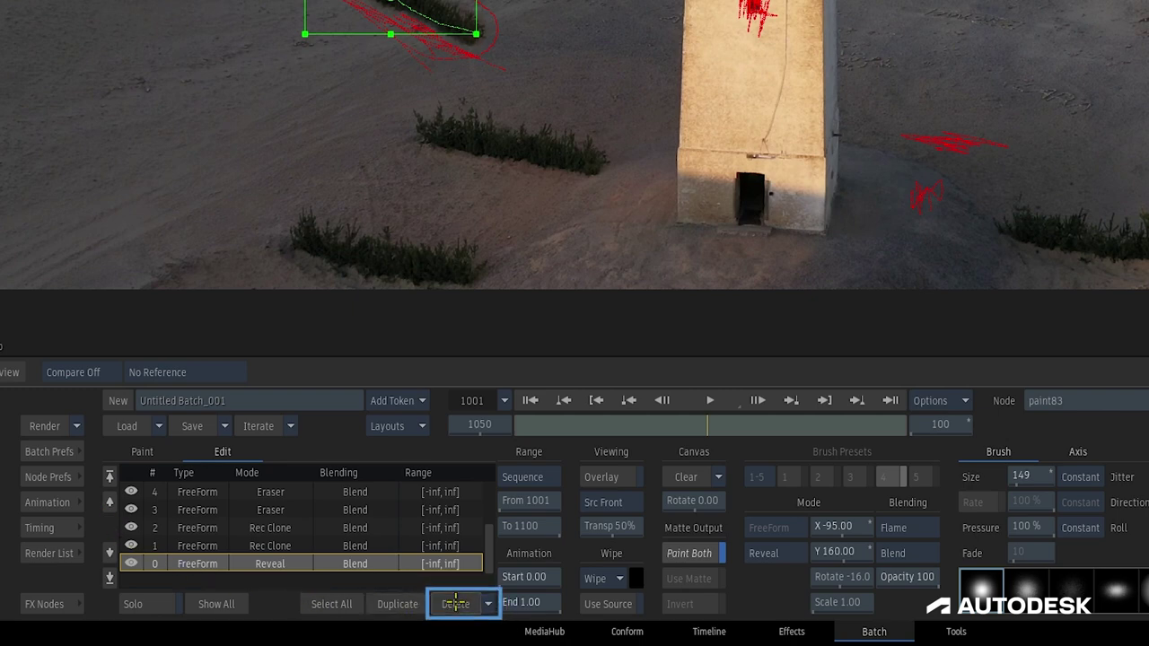
left_click(455, 603)
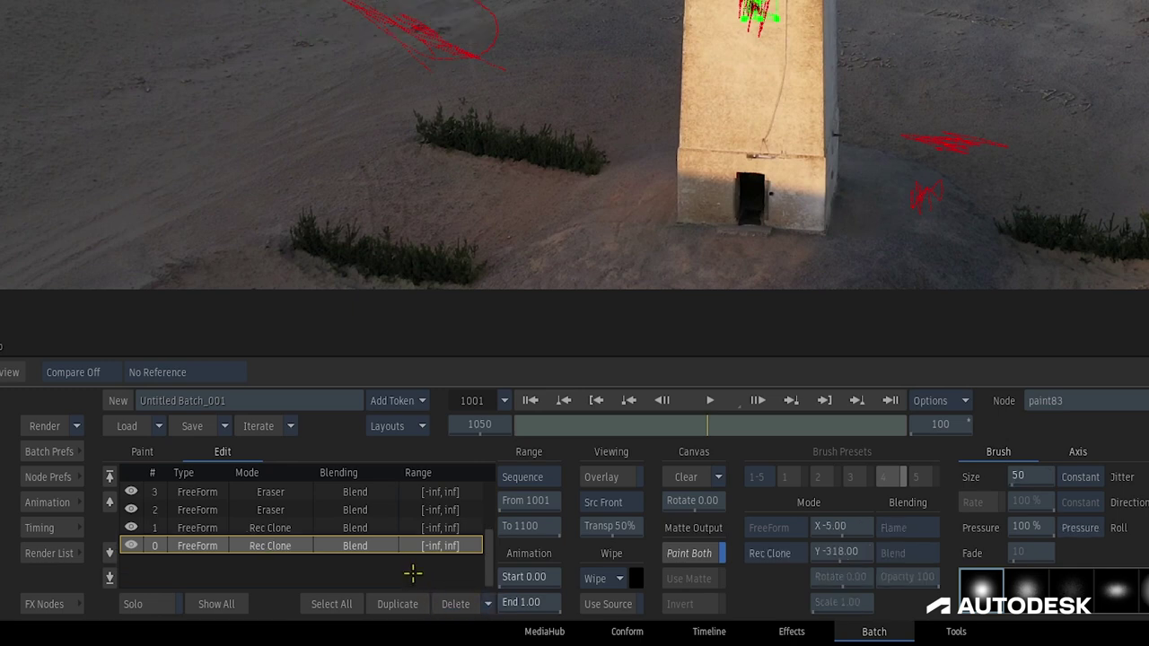
left_click(488, 603)
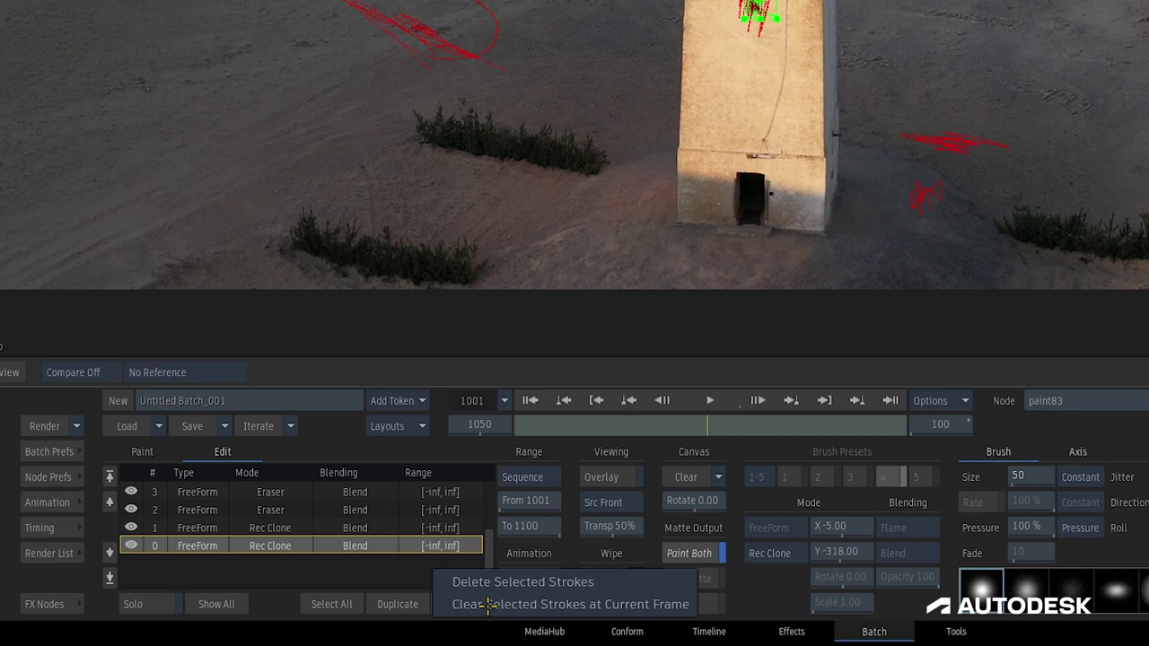
left_click(600, 604)
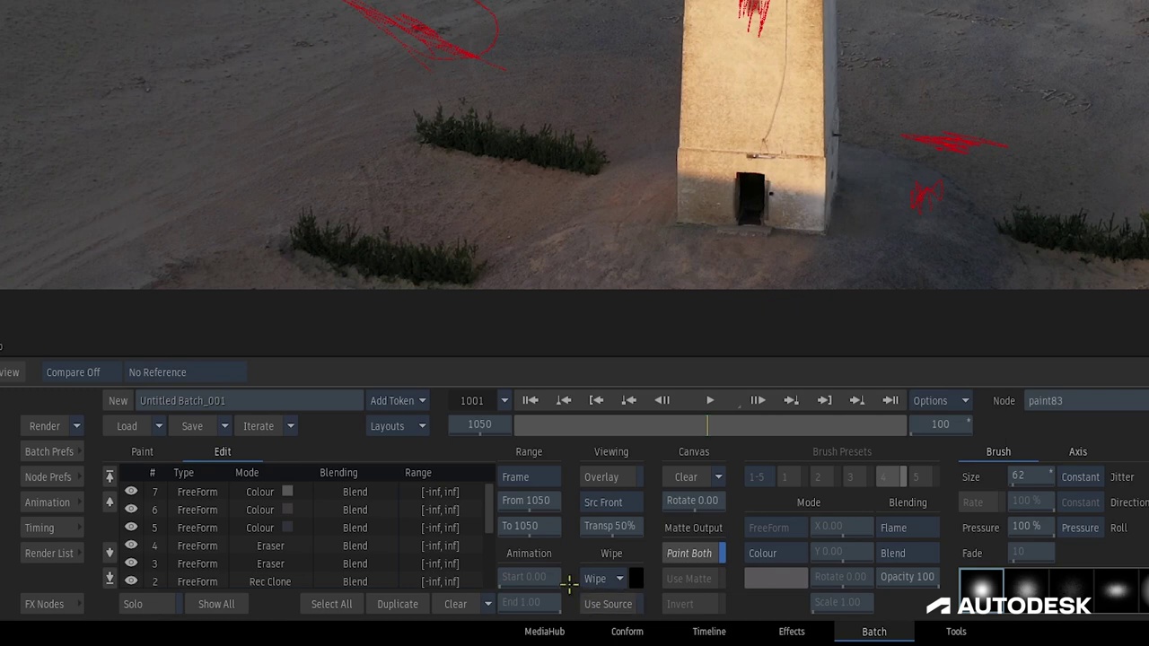
left_click_drag(487, 503, 497, 555)
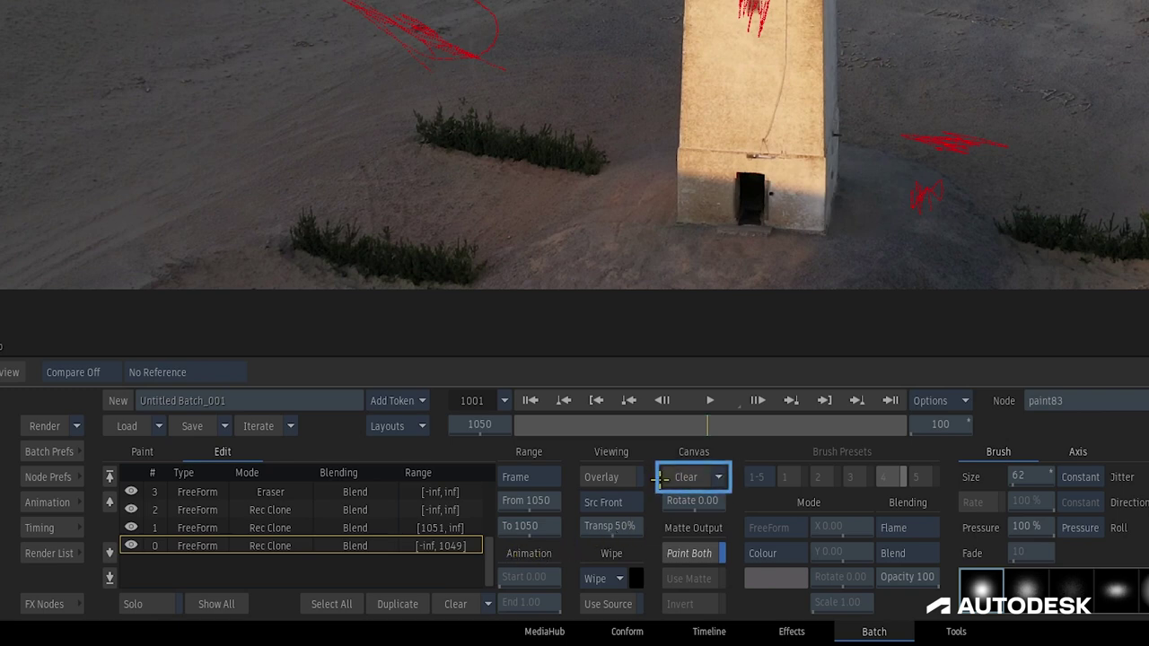
Step: Use Canvas > Clear to clear all strokes at the current frame, then confirm Delete All Strokes
left_click(718, 477)
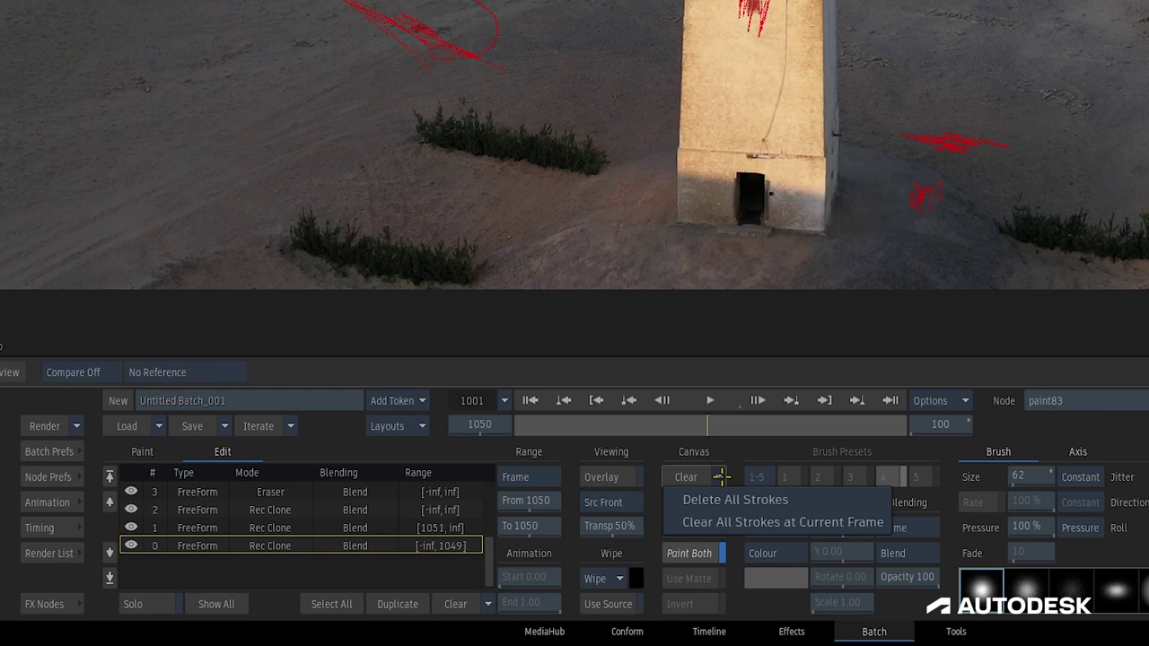
left_click(730, 522)
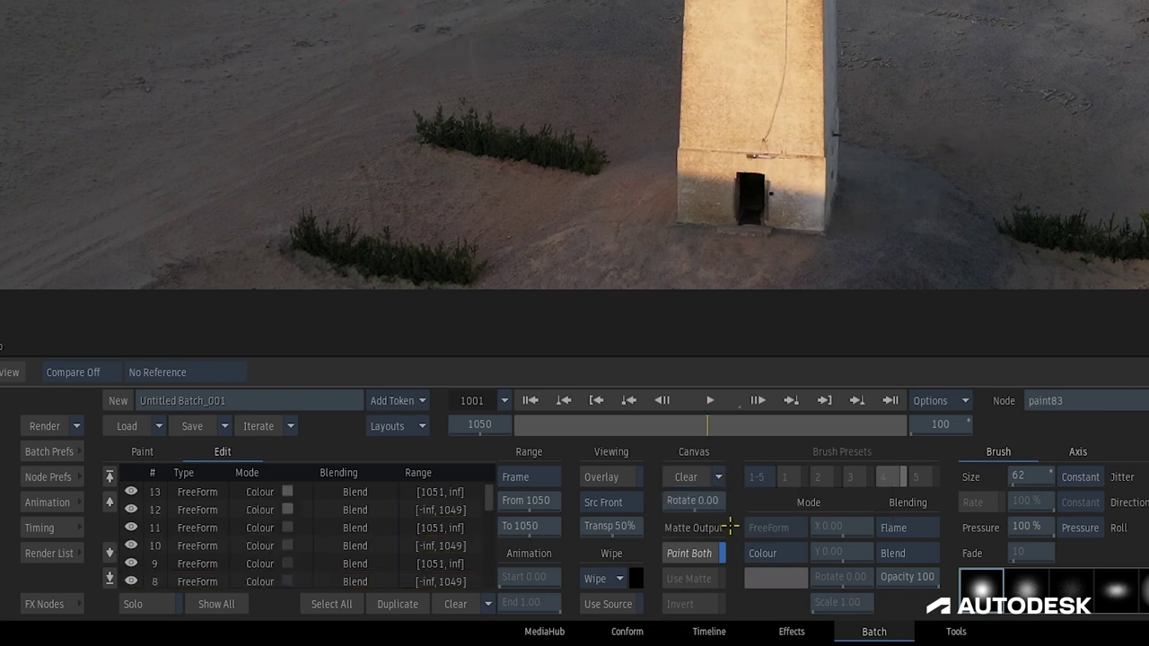
left_click(718, 477)
left_click(727, 500)
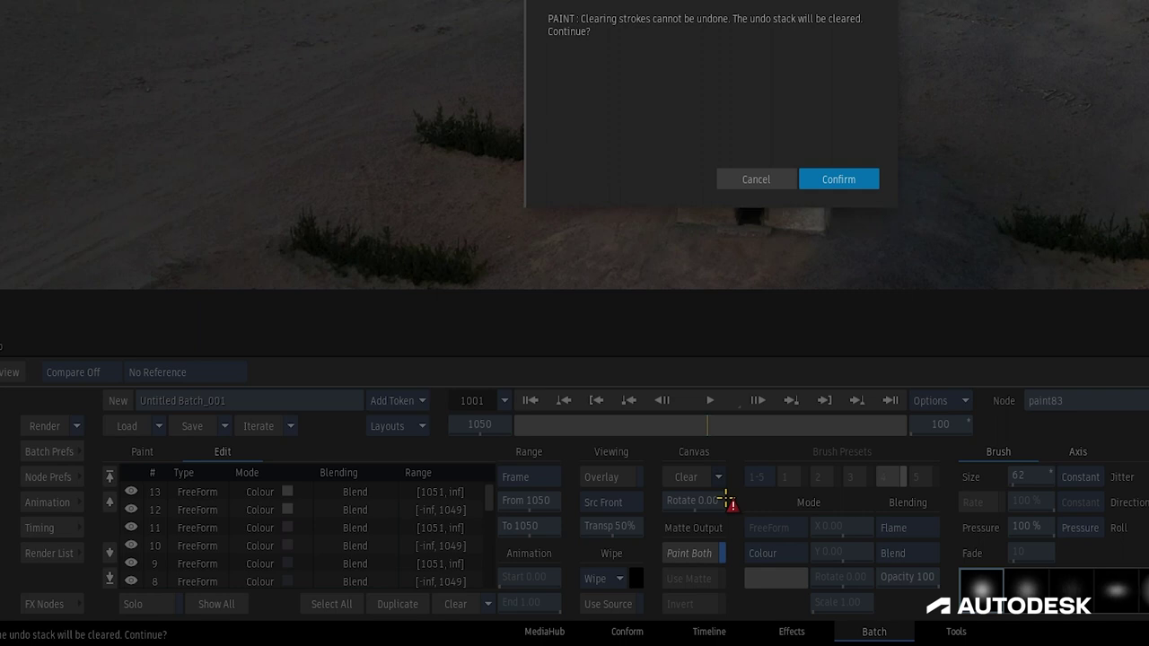
key("Return")
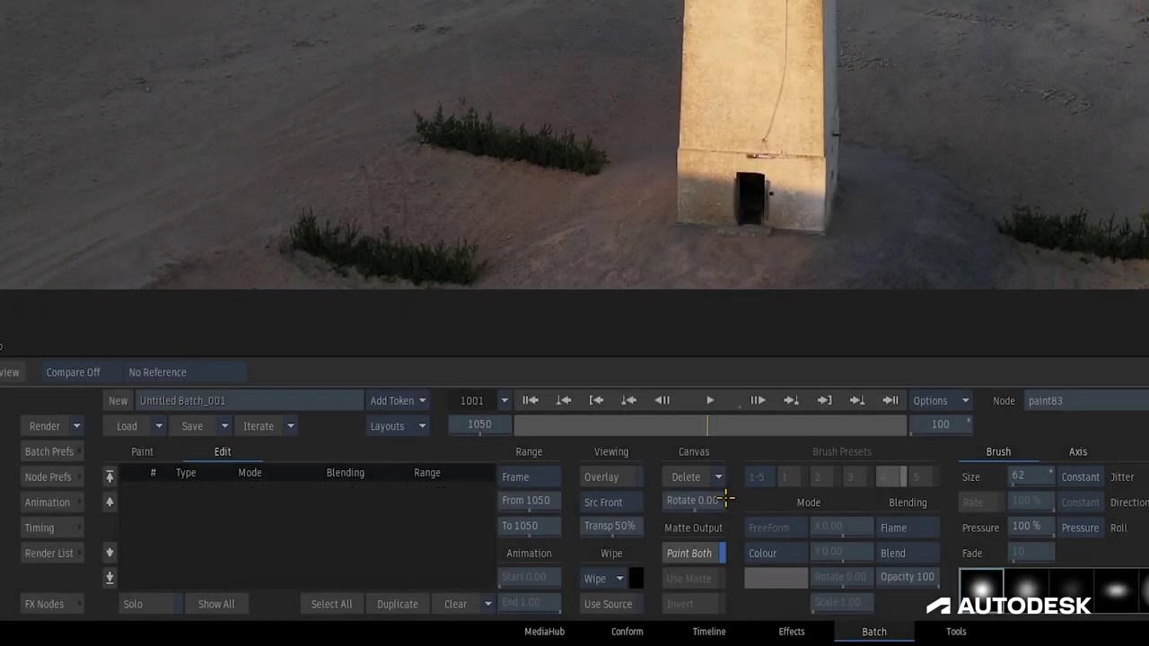
Step: Undo to restore the strokes, enable Auto Key, and leave the animation Start at 0.00
key("ctrl+z")
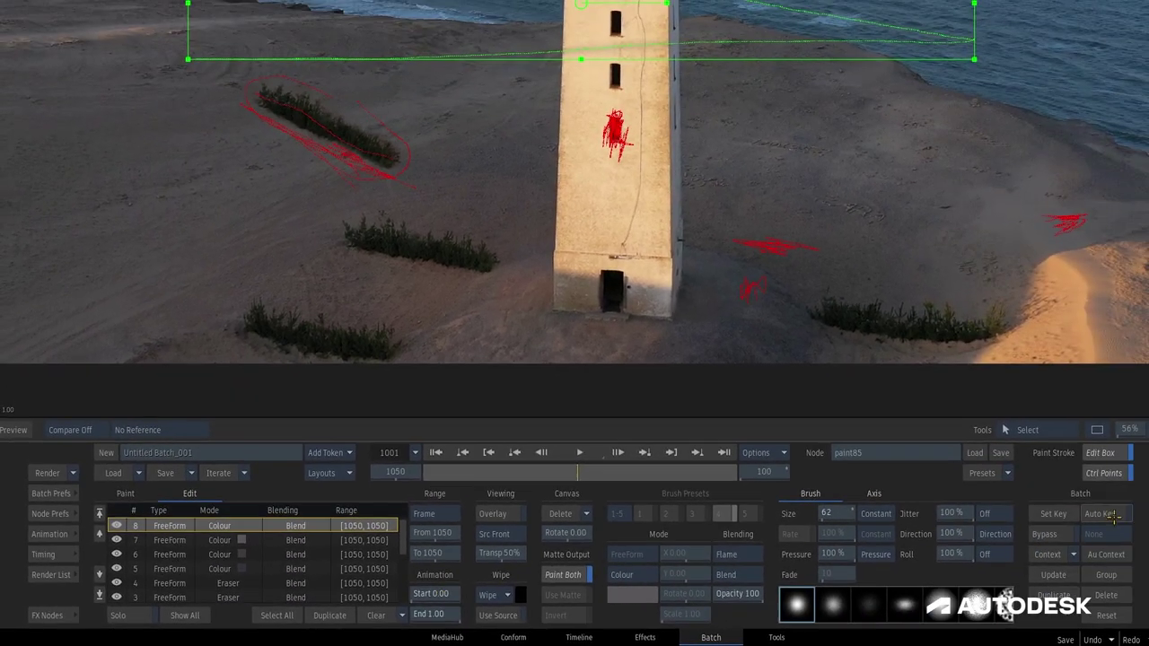
left_click(1114, 513)
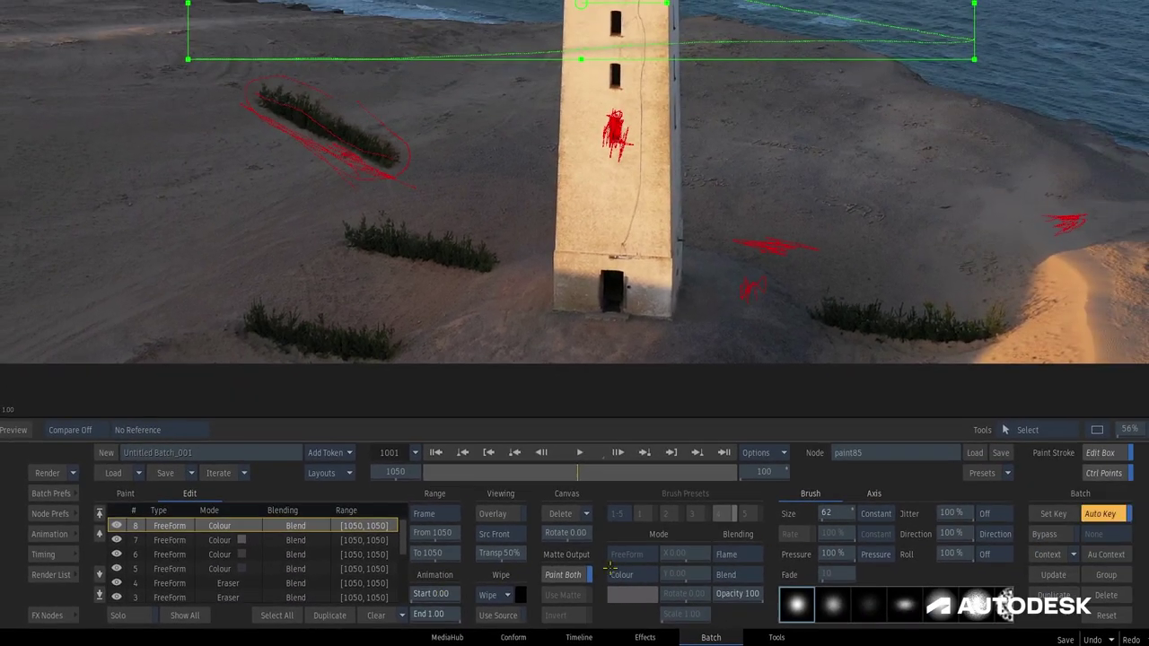
left_click_drag(431, 594, 422, 594)
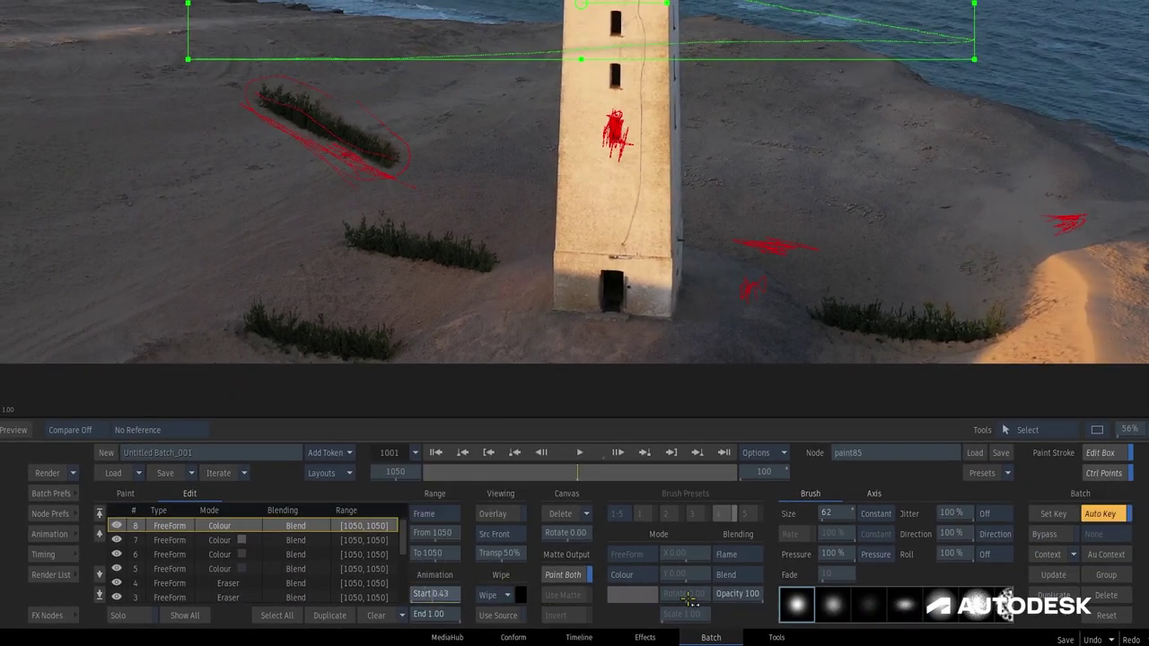
key("ctrl+z")
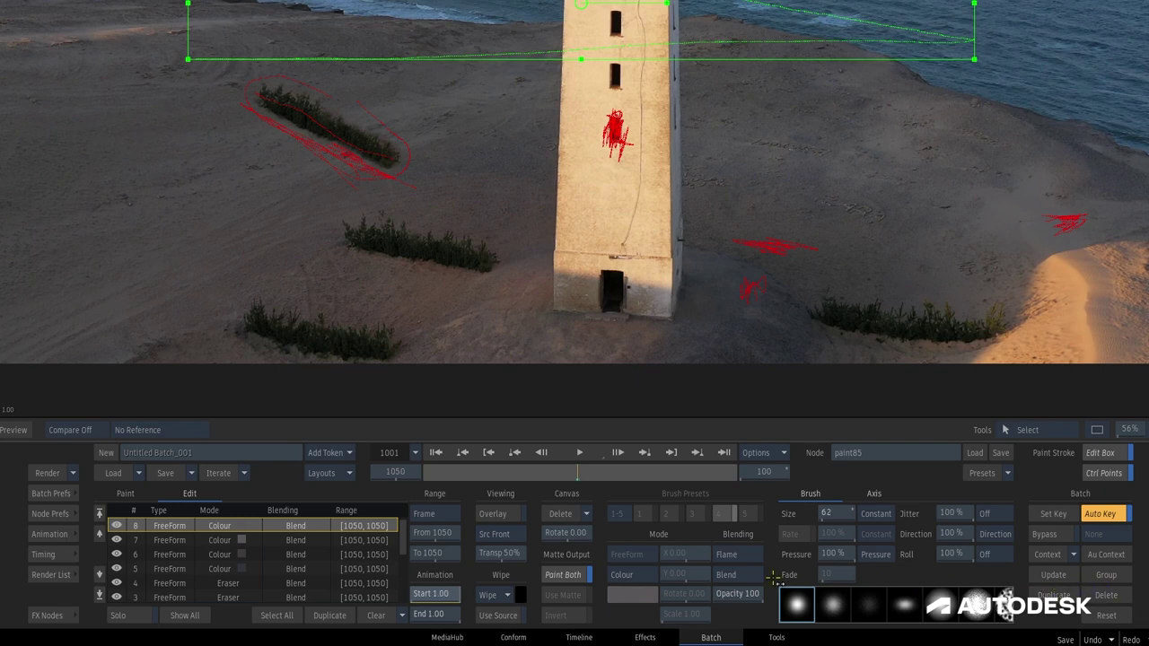
key("ctrl+z")
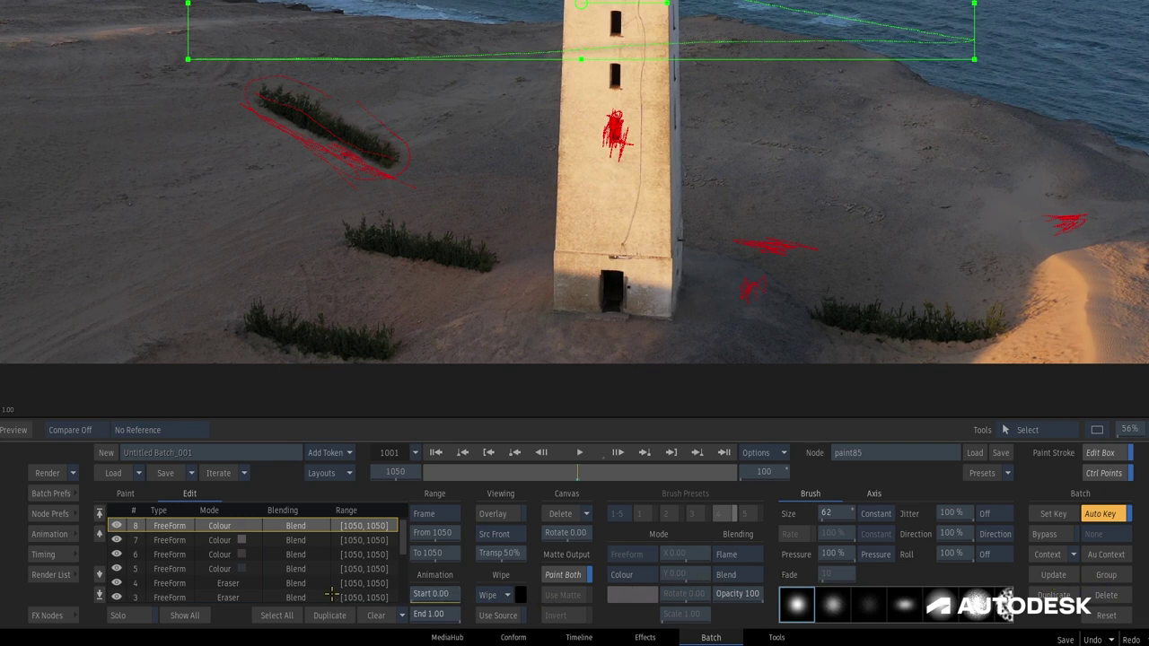
Step: Click through the eraser, colour and clone strokes, then multi-select Rec Clone strokes 1 and 0
left_click(293, 583)
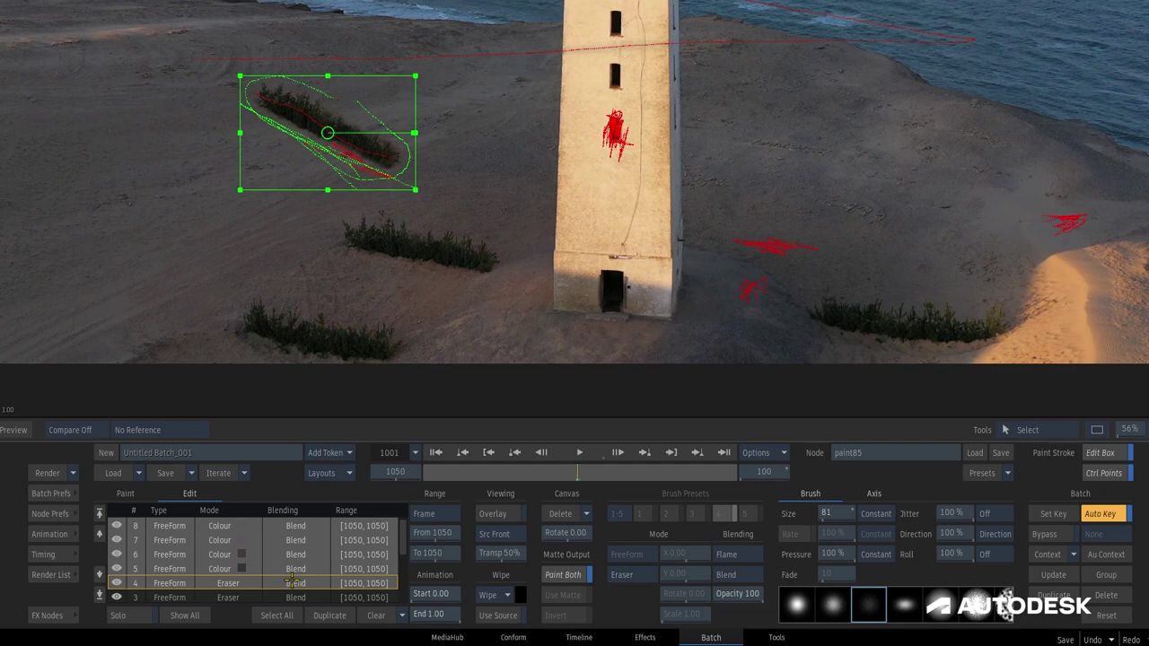
left_click(269, 569)
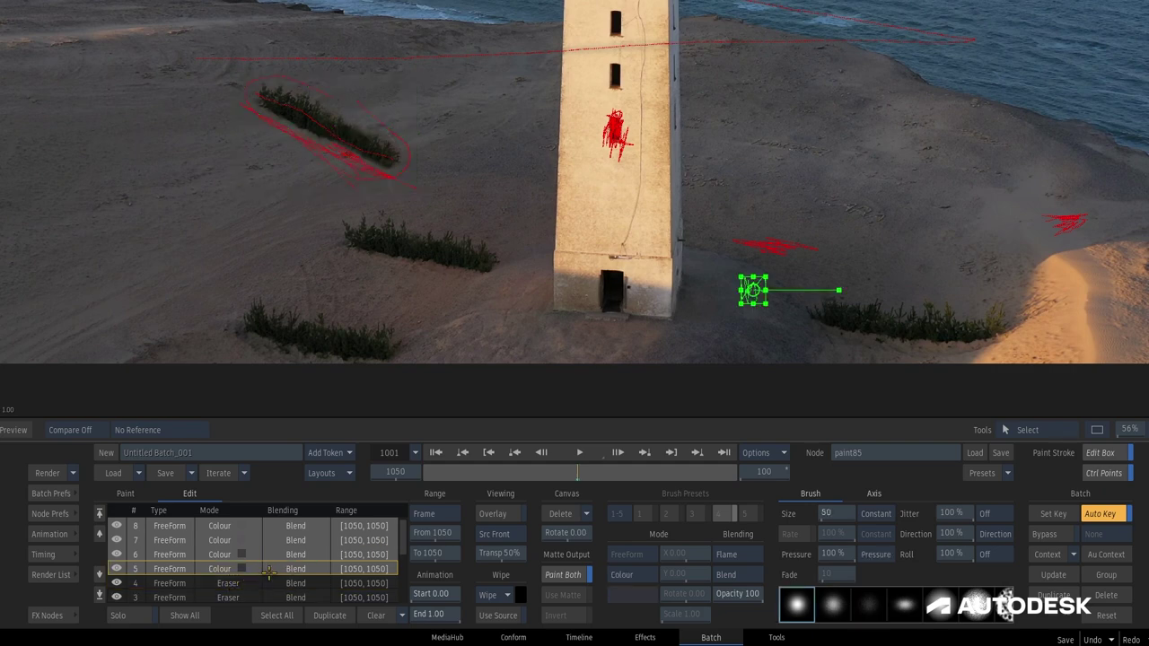
mouse_move(404, 539)
left_mouse_down()
mouse_move(410, 571)
mouse_move(402, 557)
left_mouse_up()
left_click(256, 595)
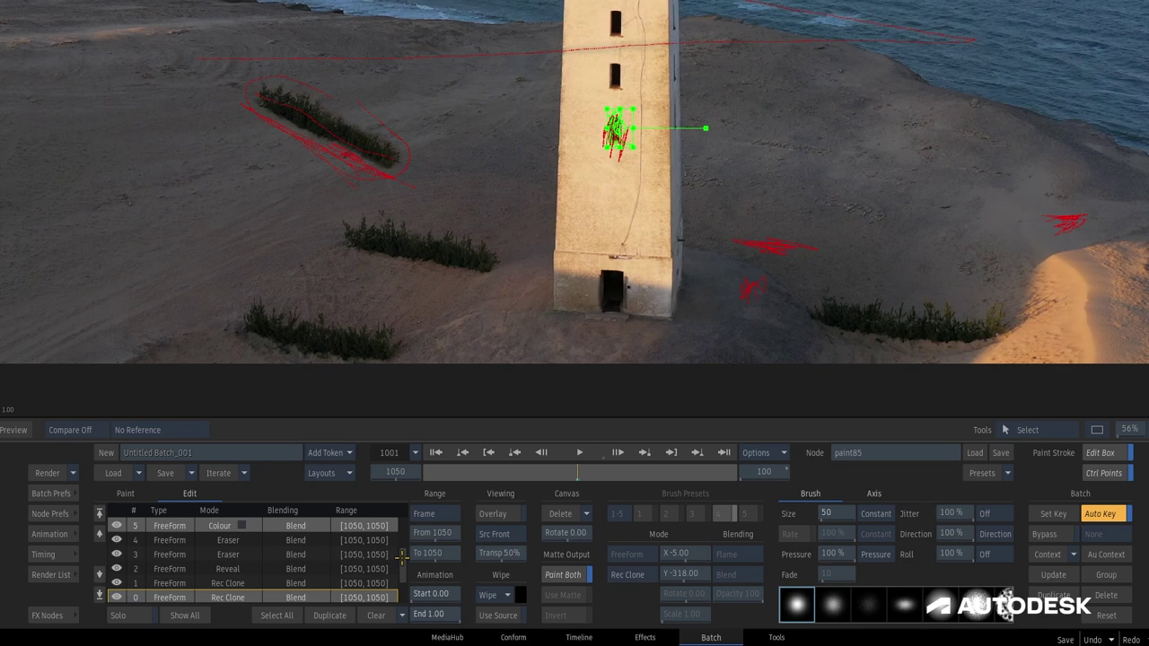
scroll(402, 554, "up", 2)
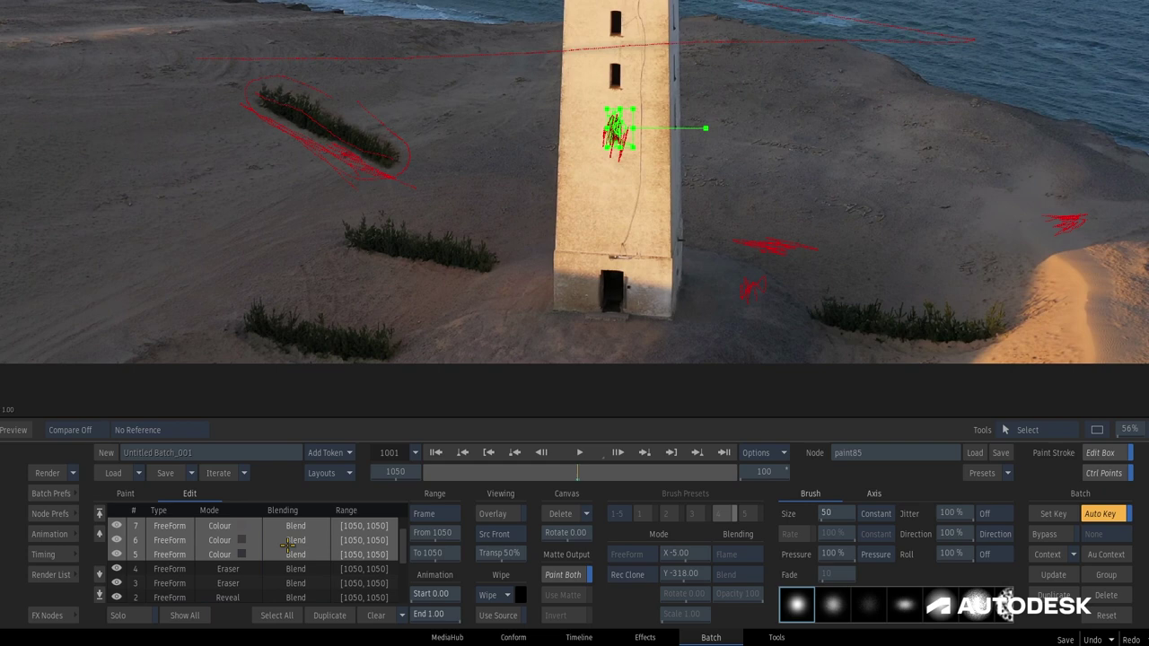
left_click(298, 554)
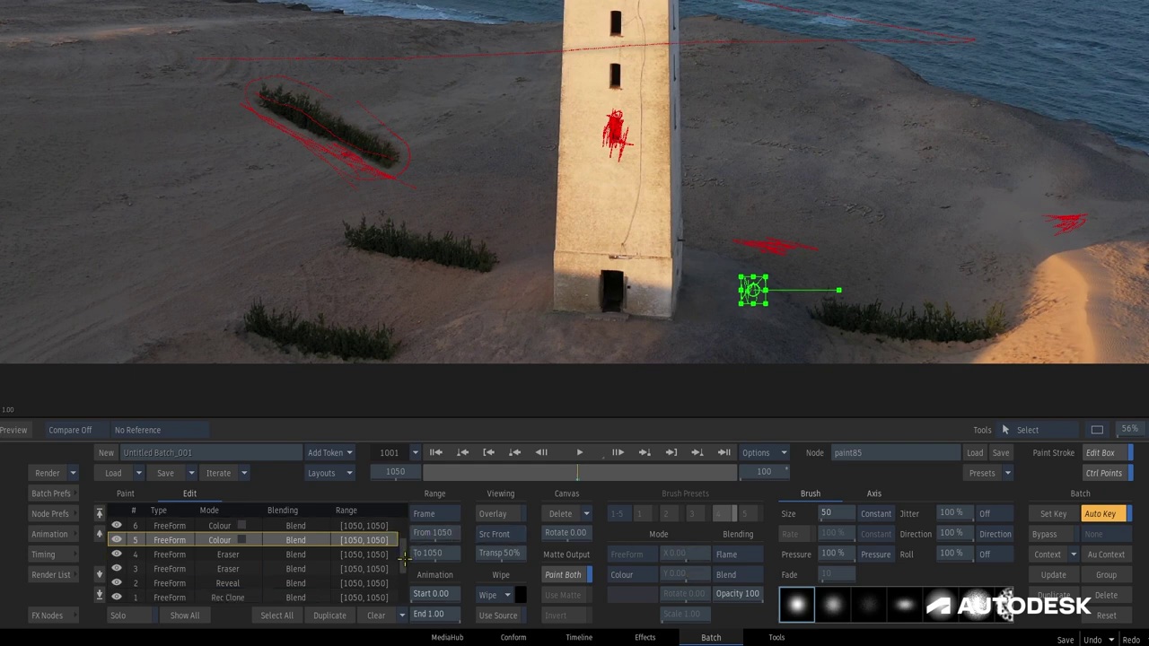
left_click_drag(405, 557, 407, 579)
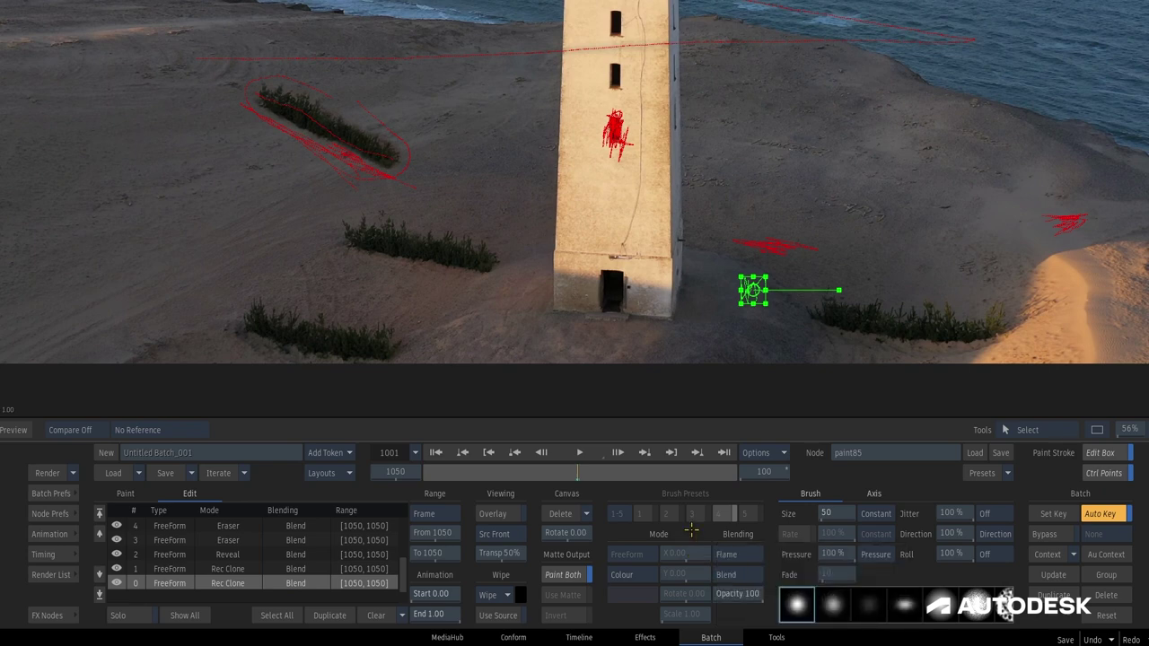
left_click(235, 566)
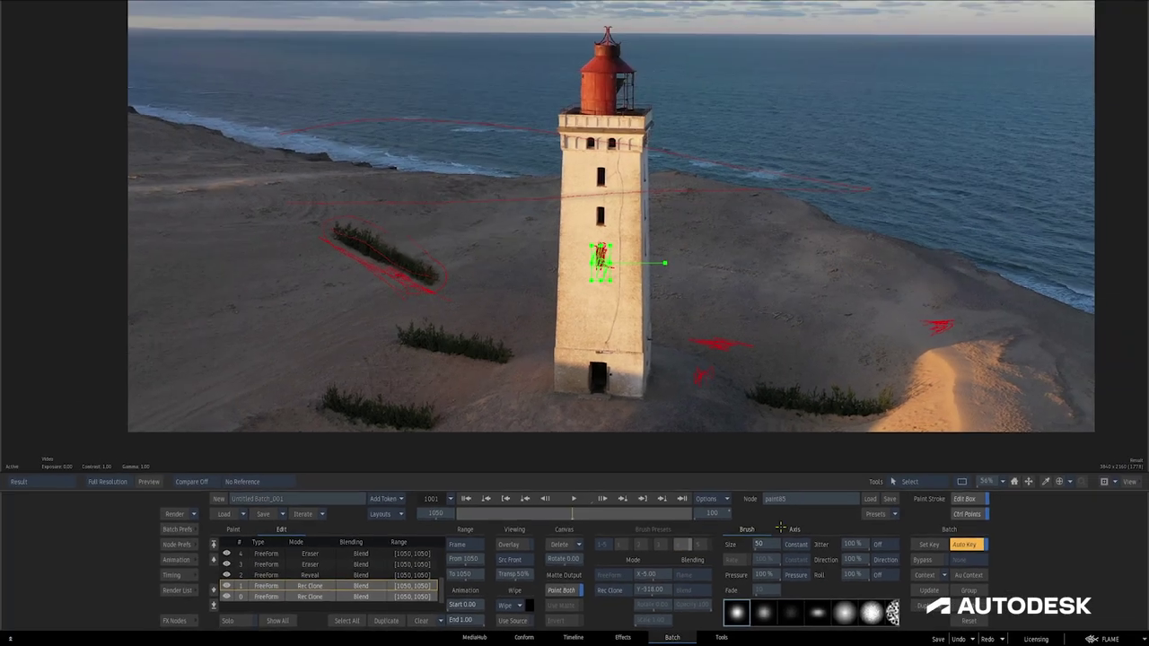
Step: In the Axis tab with Auto Key off, move the clone strokes down and sideways, hiding Ctrl Points
left_click(794, 530)
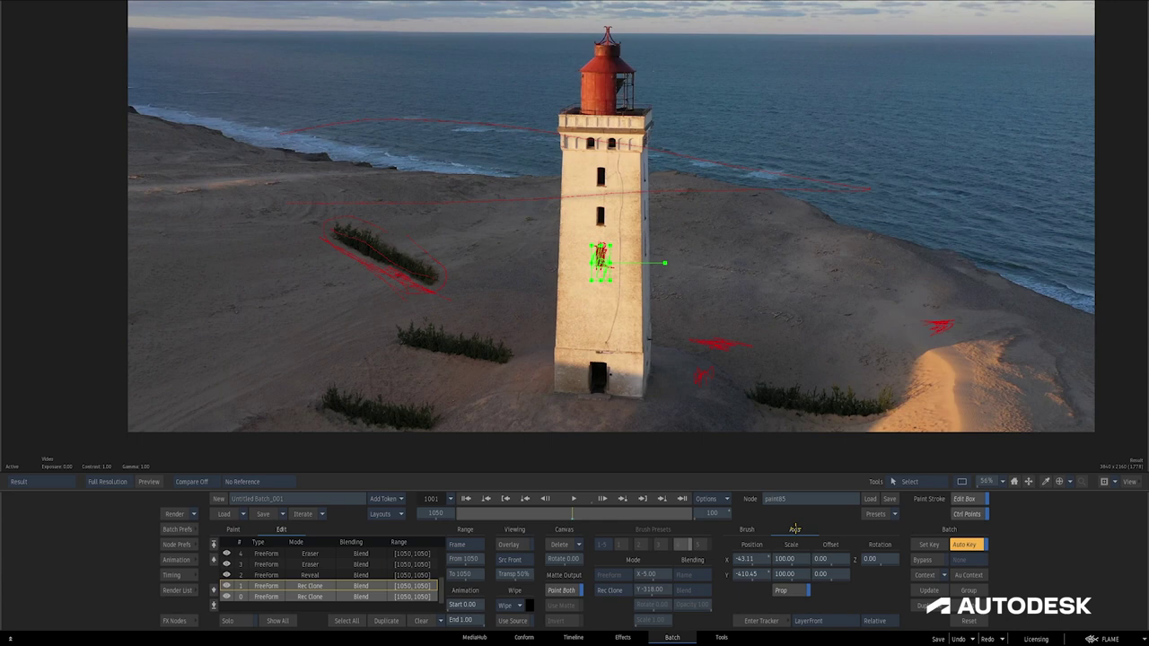
key("k")
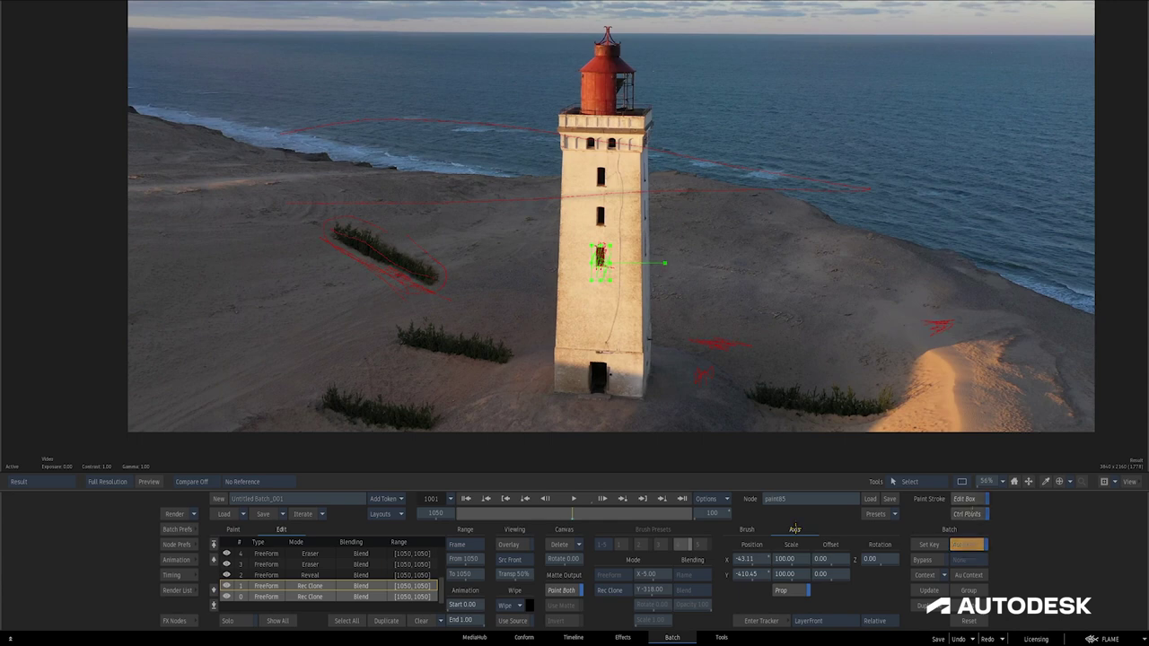
left_click_drag(611, 242, 586, 258)
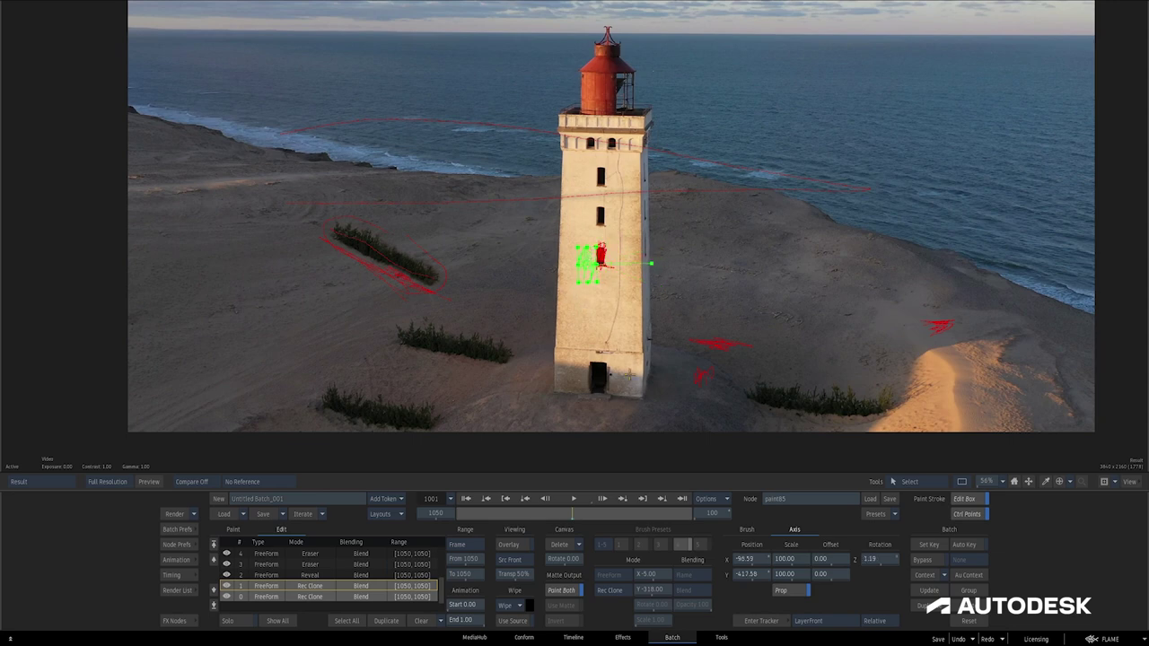
left_click(967, 514)
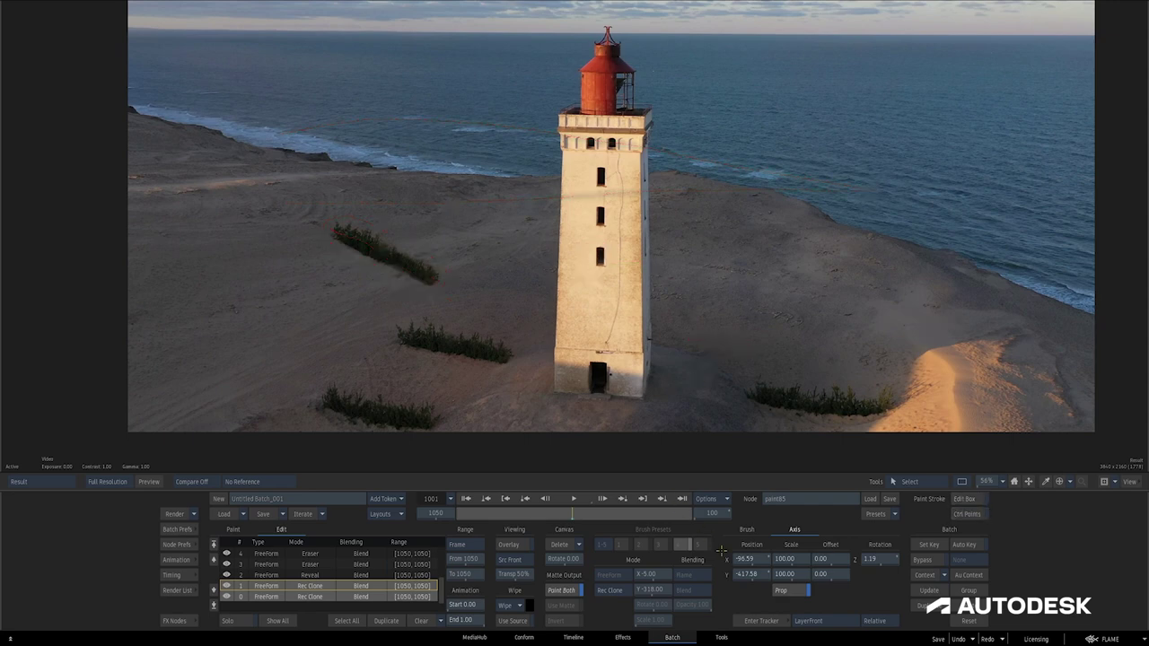
mouse_move(744, 560)
left_mouse_down()
mouse_move(1082, 541)
mouse_move(1140, 552)
mouse_move(887, 555)
mouse_move(575, 522)
left_mouse_up()
Step: Open the paint node's Node Prefs
left_click(190, 545)
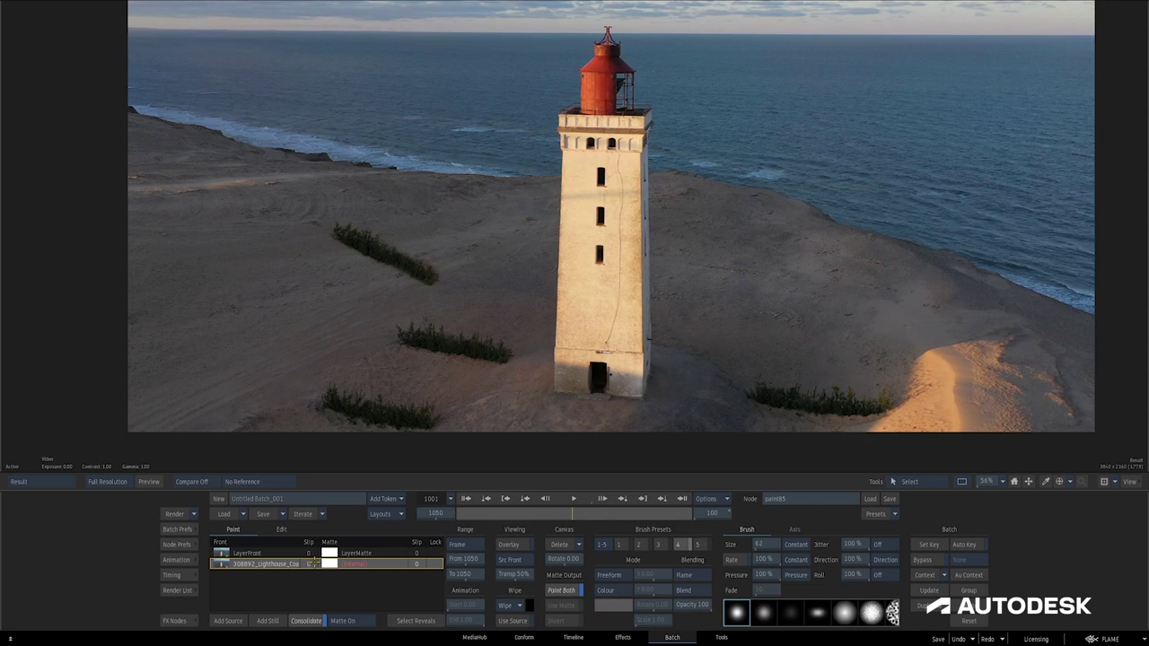
Step: Select the reveal strokes and toggle Reveal stroke 2's visibility, leaving it hidden
left_click(411, 620)
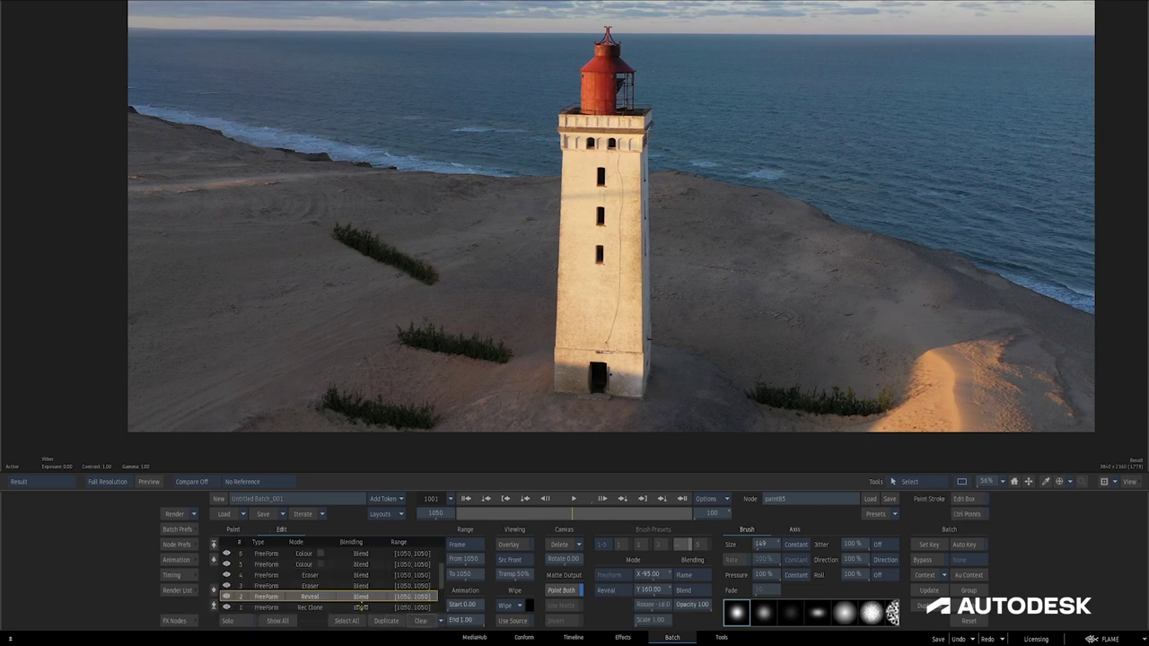
left_click(227, 596)
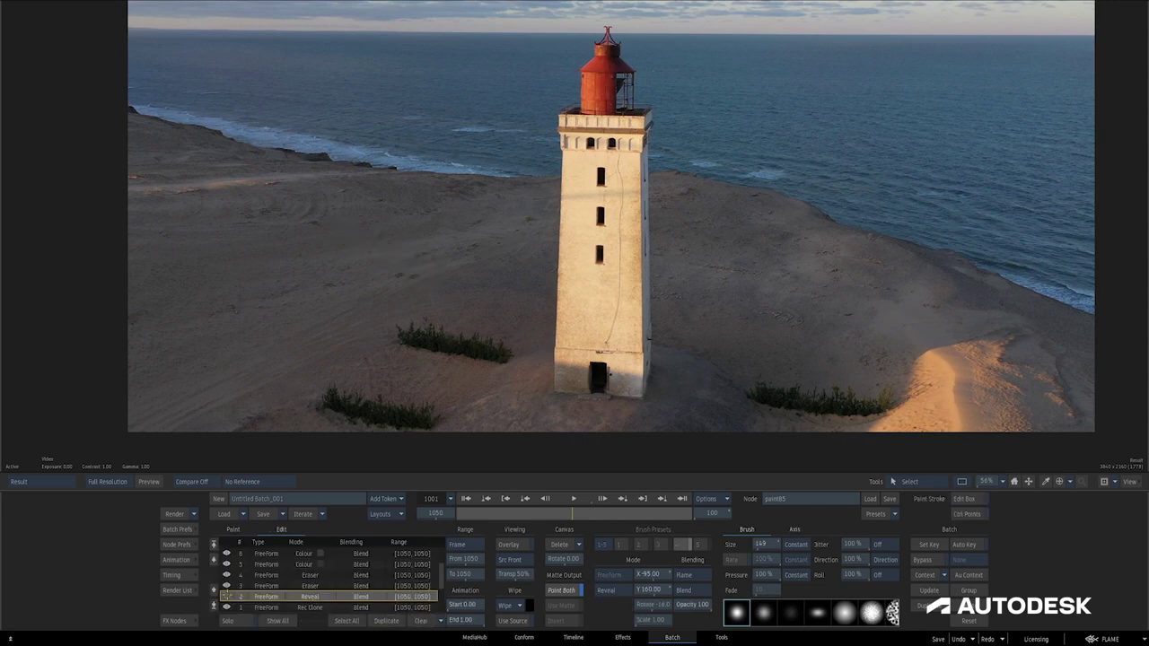
left_click(226, 596)
left_click(226, 597)
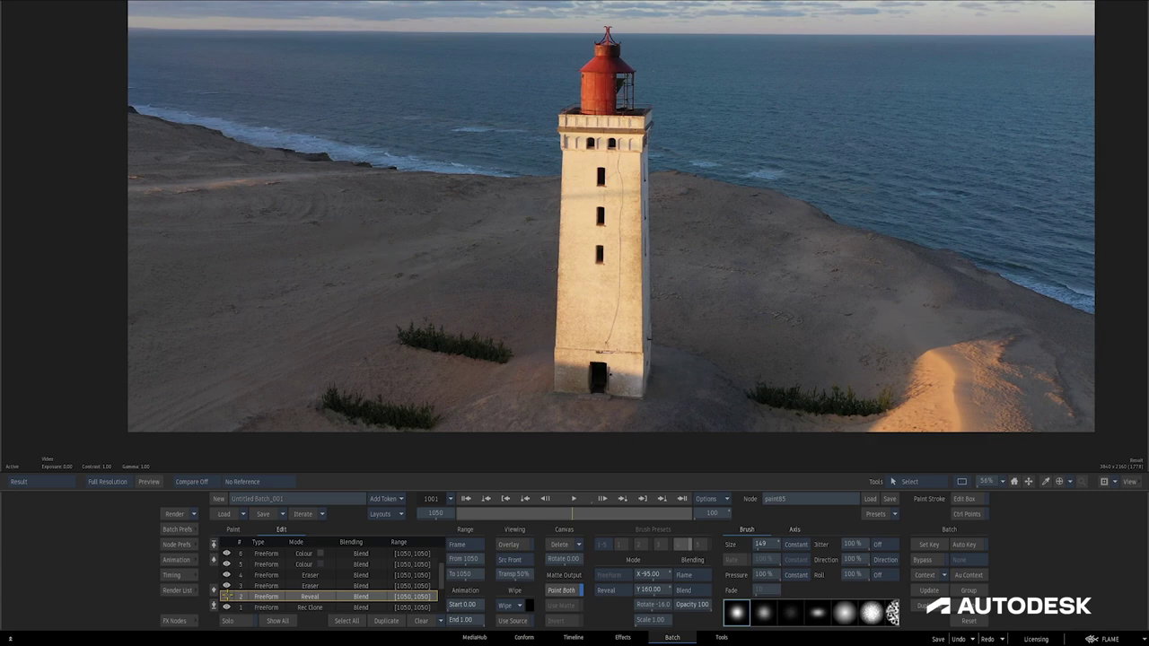